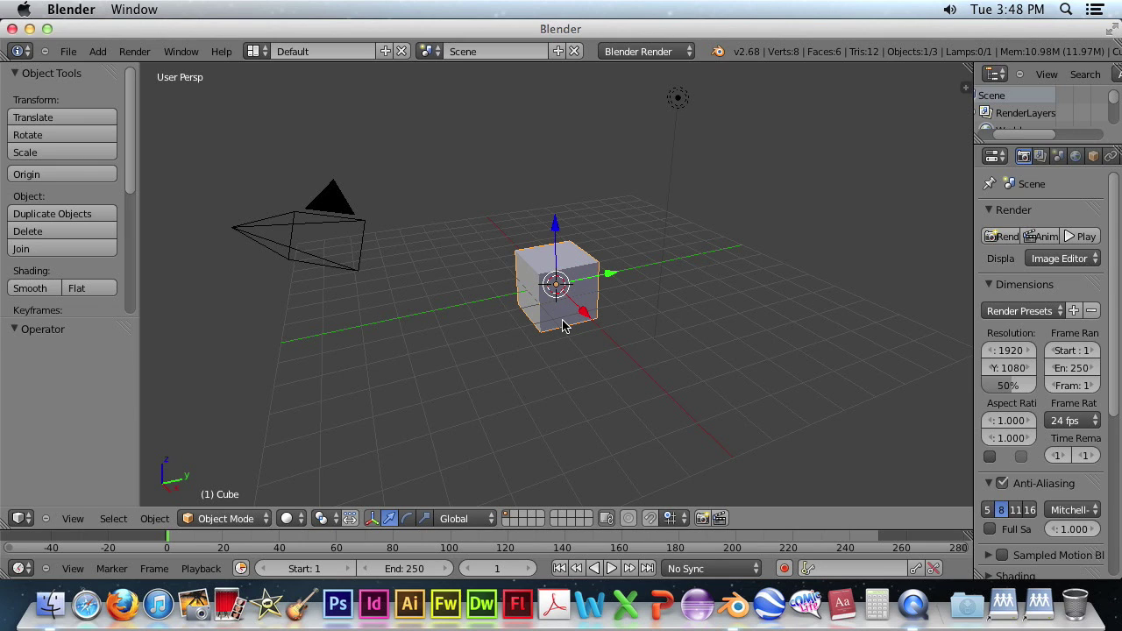
# - Call up the Delete confirmation for the selected default cube
pyautogui.press('x')
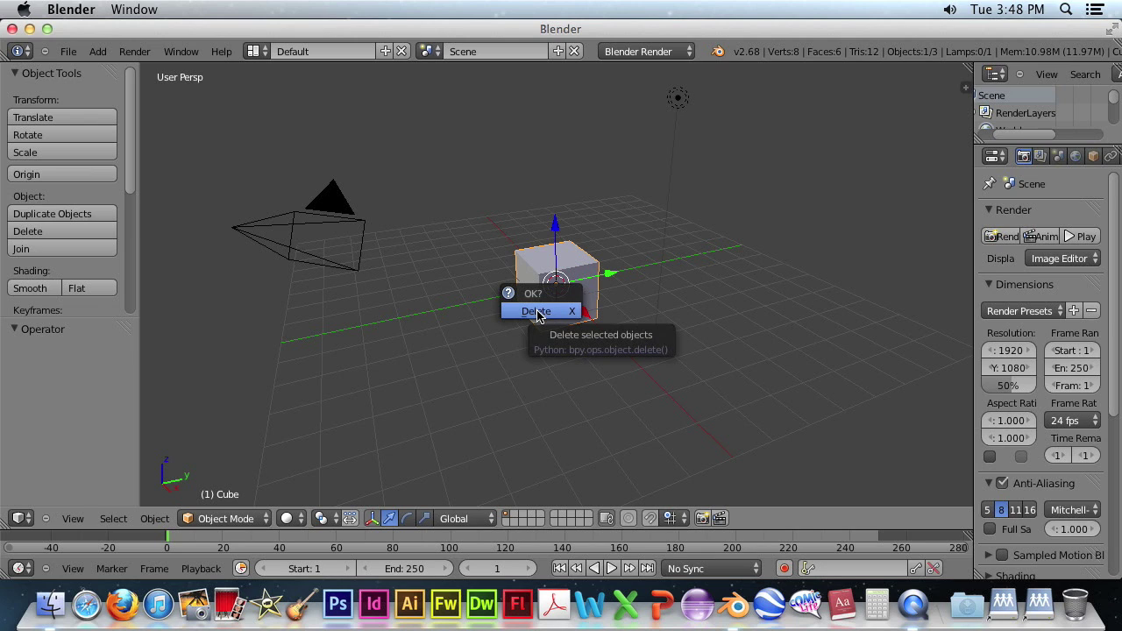
# - Delete the default cube and bring up the Add > Mesh primitives list
pyautogui.click(537, 313)
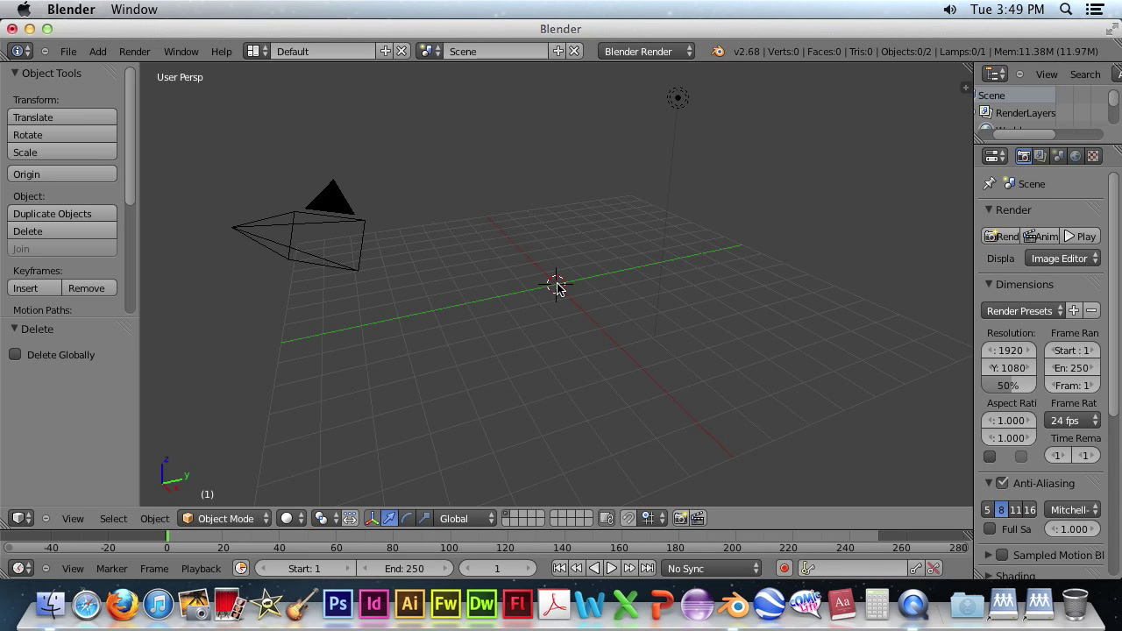
pyautogui.hotkey('shift', 'a')
pyautogui.moveTo(558, 289)
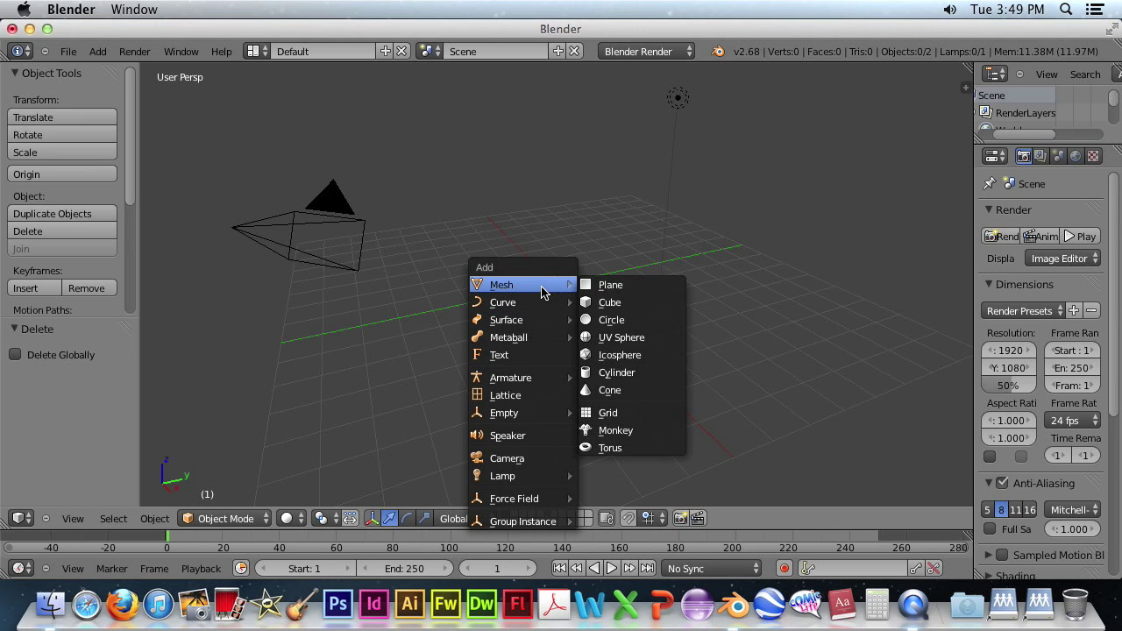
# - Add a UV sphere with 32 segments and 16 rings at the scene origin
pyautogui.click(631, 337)
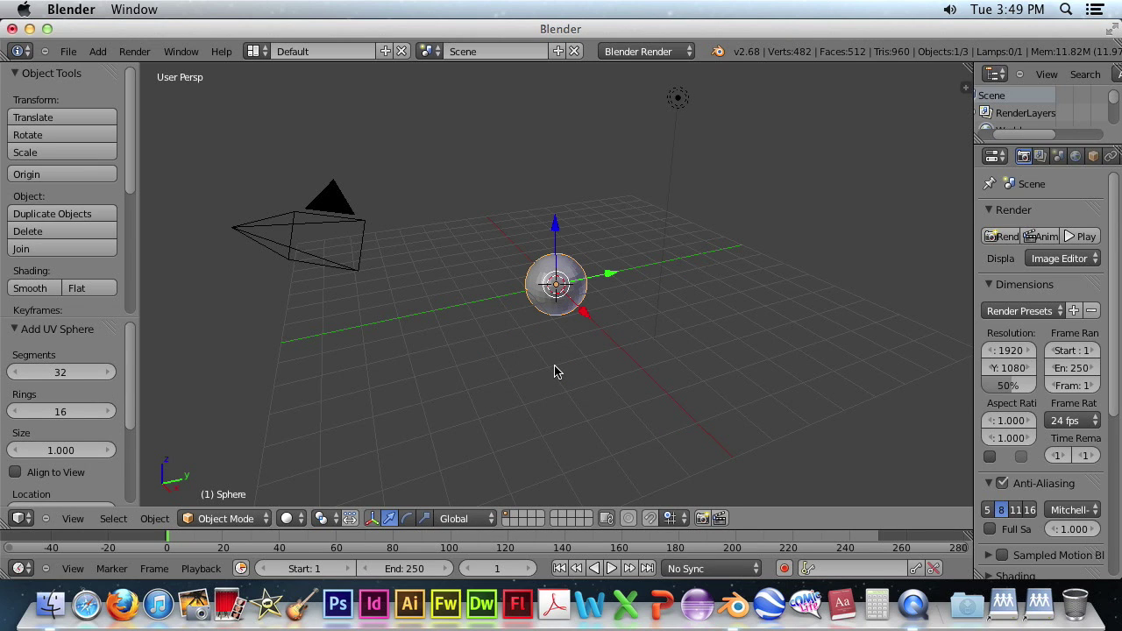
# - Set the new UV sphere's Size to 2.000 and switch it into Edit Mode
pyautogui.moveTo(85, 454); pyautogui.dragTo(61, 453)
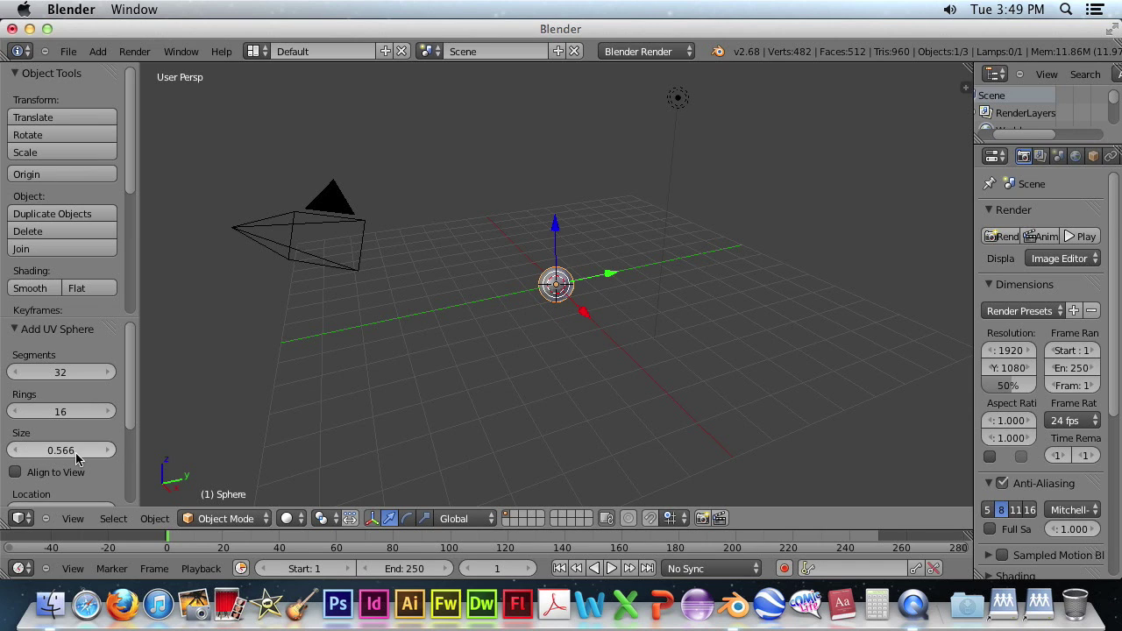
pyautogui.click(78, 454)
pyautogui.write('2')
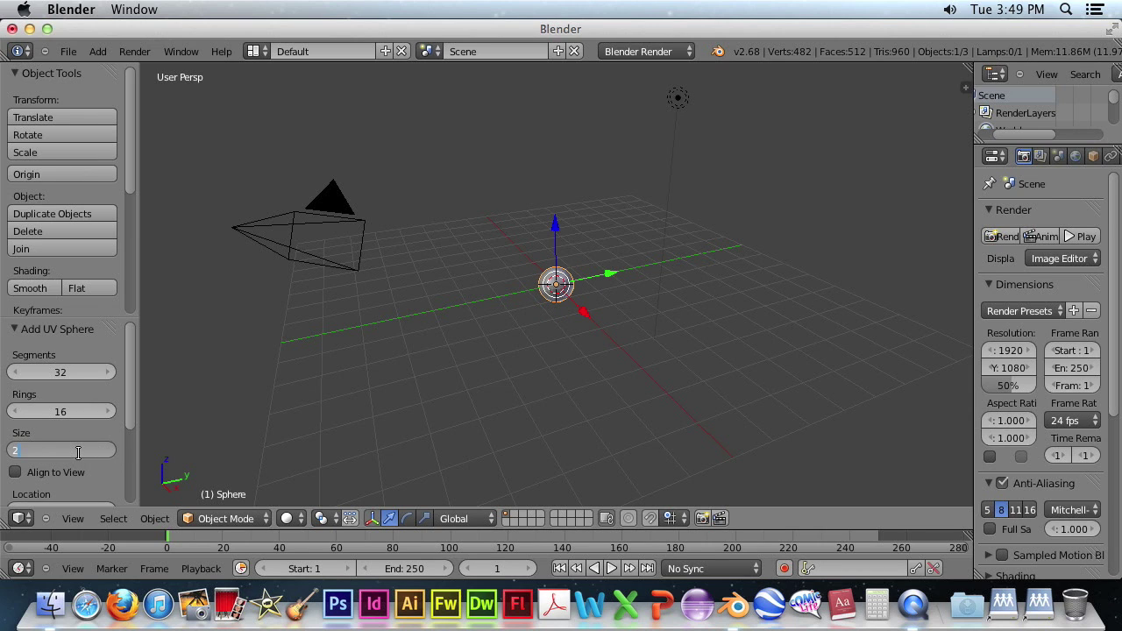
pyautogui.press('Return')
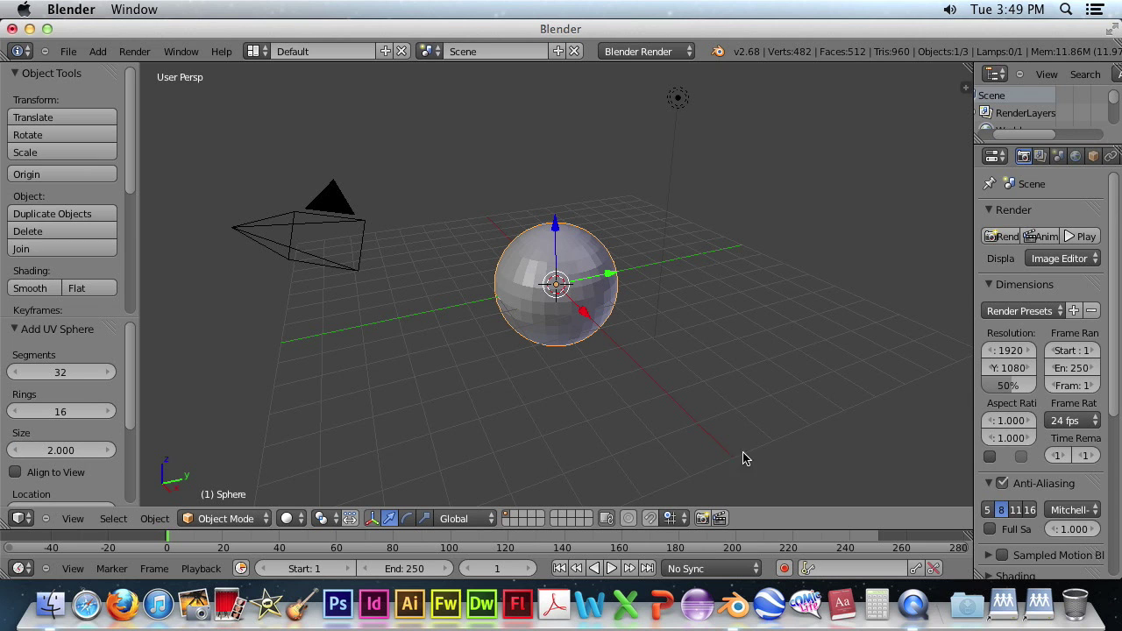
pyautogui.scroll(1, 751, 451)
pyautogui.scroll(3, 751, 451)
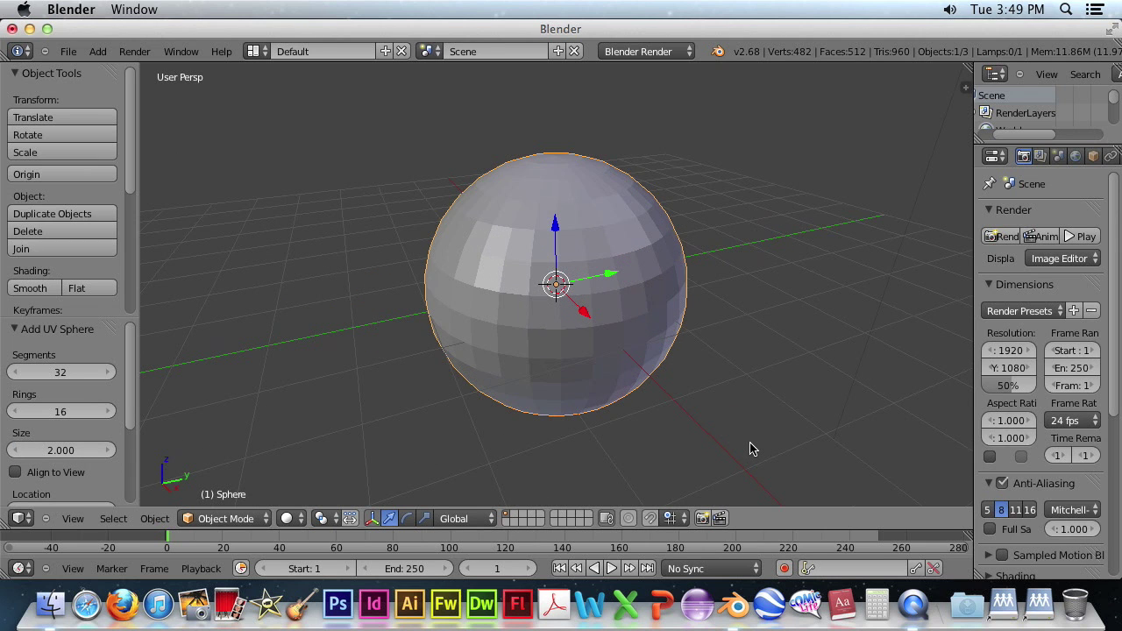
pyautogui.scroll(2, 751, 449)
pyautogui.scroll(-4, 752, 449)
pyautogui.scroll(3, 752, 449)
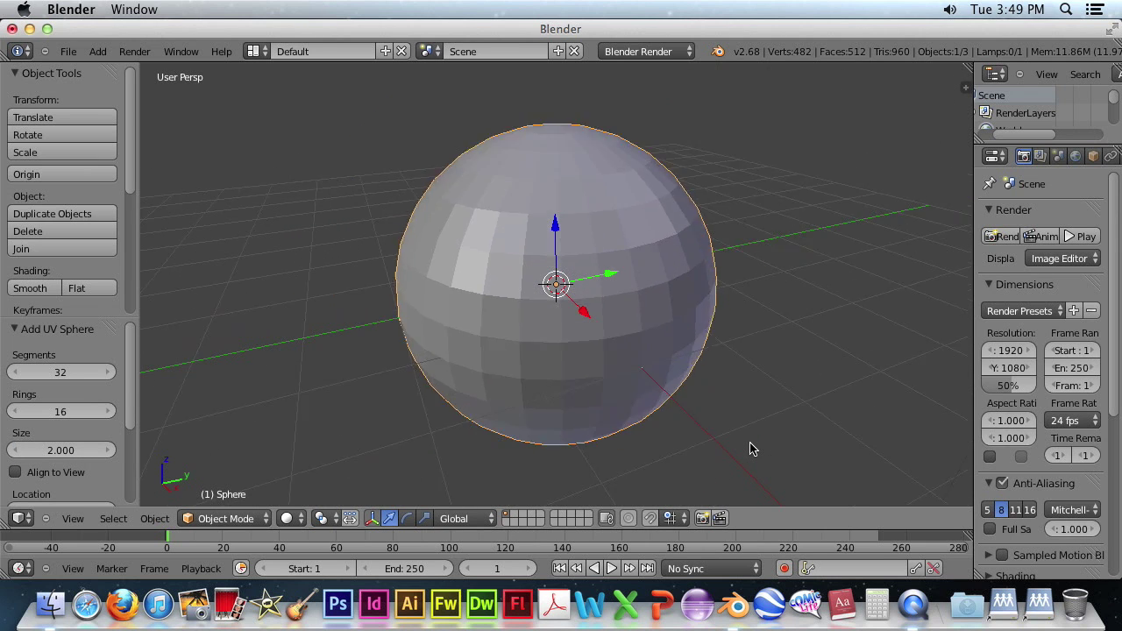
pyautogui.scroll(-2, 752, 449)
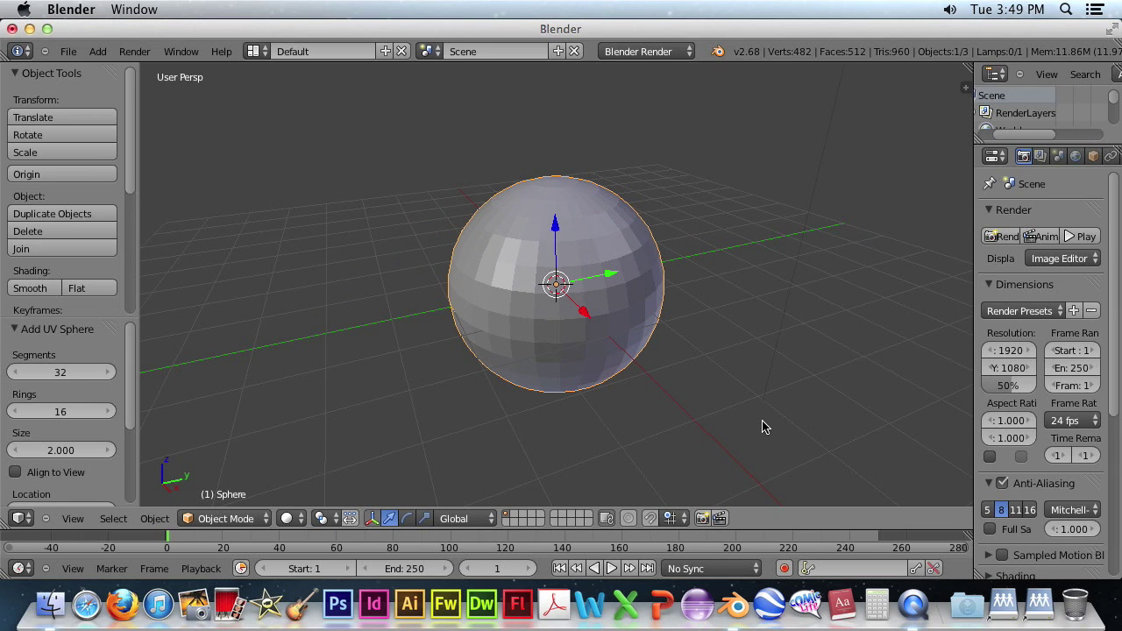
pyautogui.press('Tab')
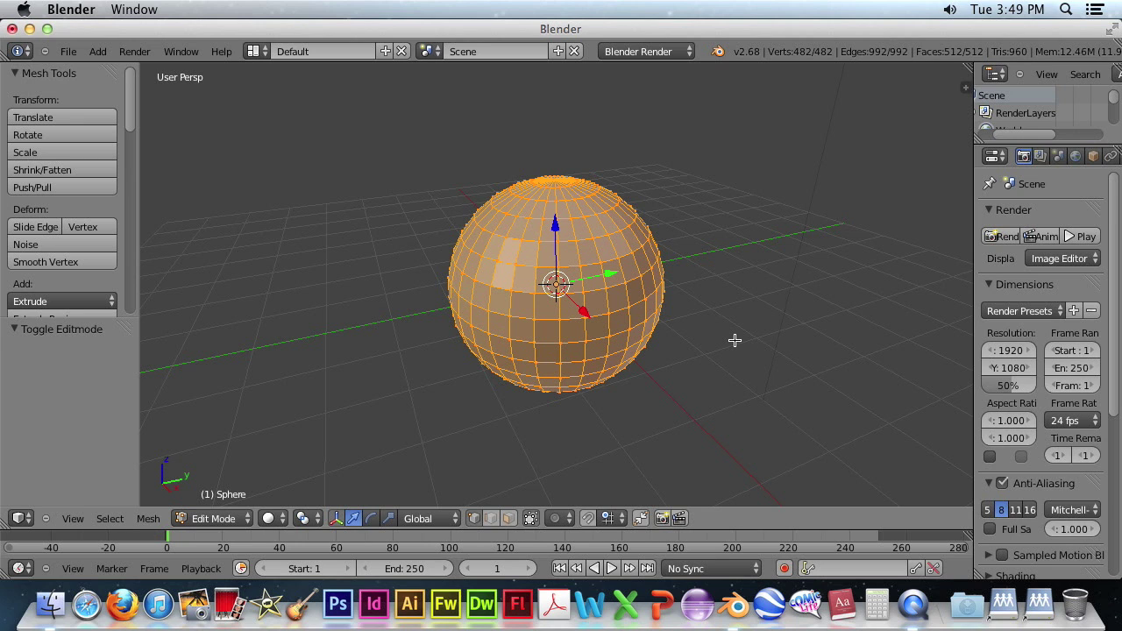
# - Toggle select all until none of the sphere's 482 vertices are selected
pyautogui.press('a')
pyautogui.press('a')
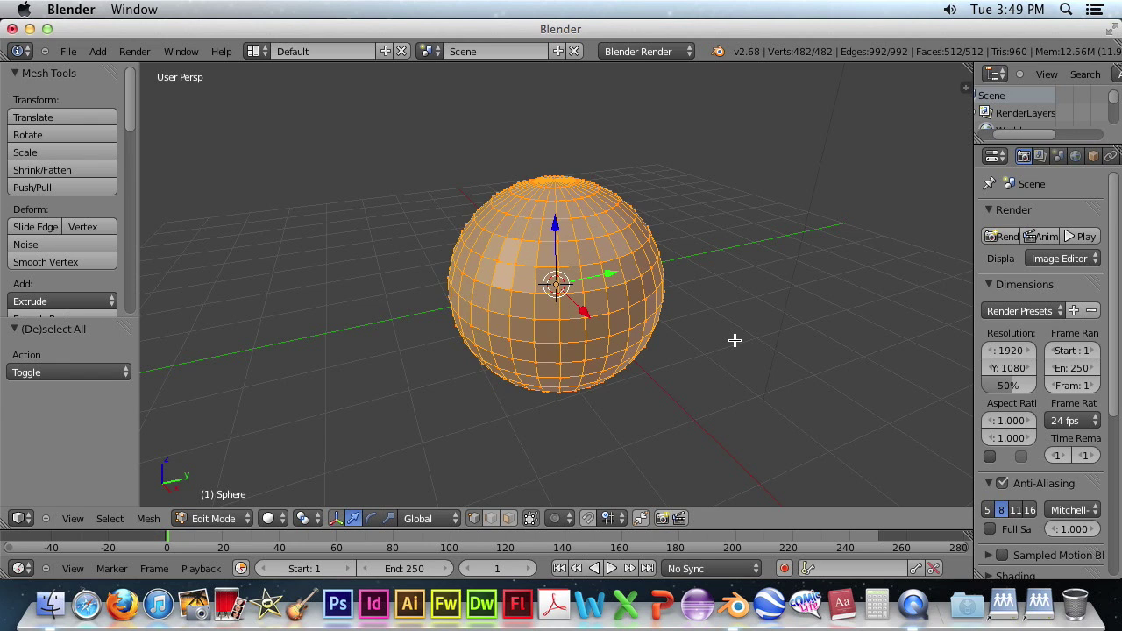
pyautogui.press('a')
pyautogui.press('a')
pyautogui.press('a')
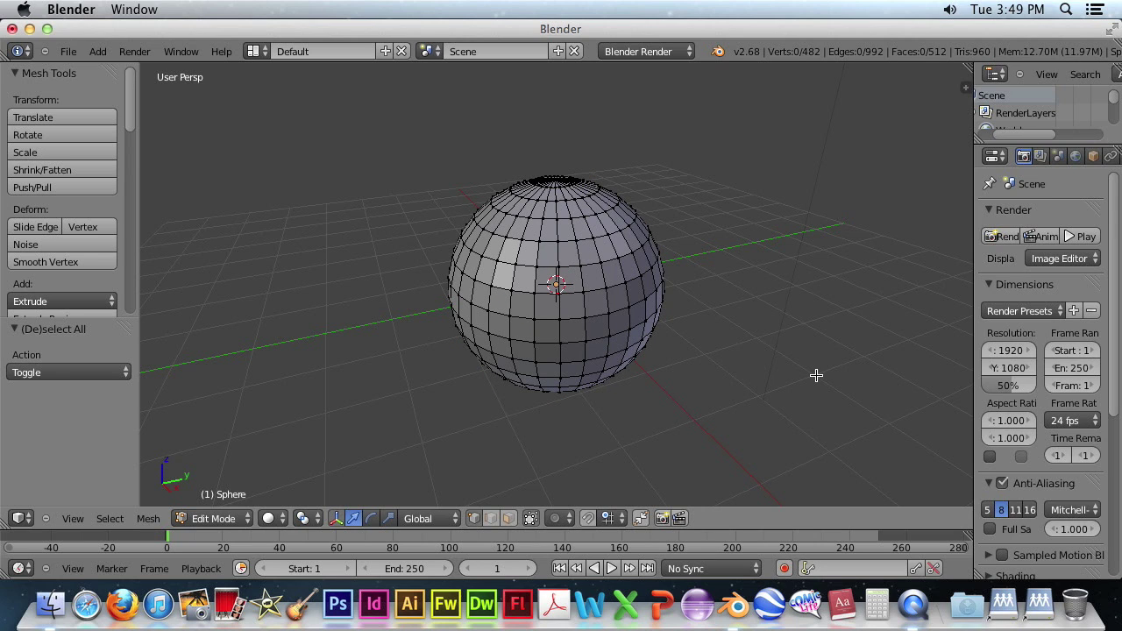
pyautogui.press('c')
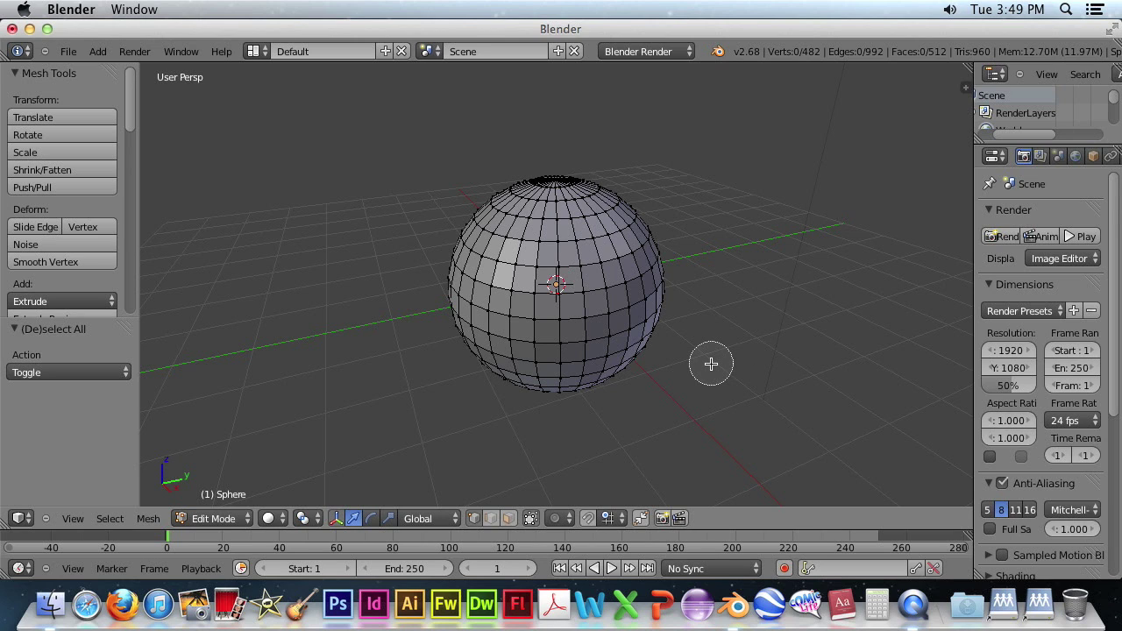
# - Circle-select a patch of 13 faces on the sphere's lower front-right
pyautogui.click(598, 326)
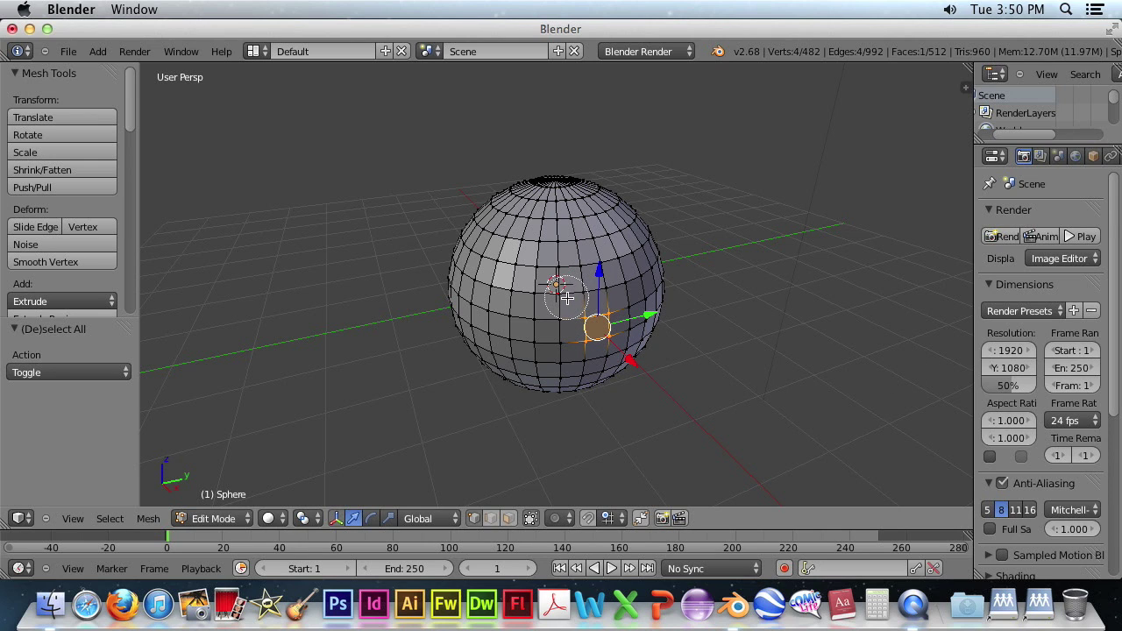
pyautogui.moveTo(574, 308)
pyautogui.mouseDown()
pyautogui.moveTo(617, 309)
pyautogui.moveTo(607, 360)
pyautogui.moveTo(584, 355)
pyautogui.moveTo(572, 325)
pyautogui.mouseUp()
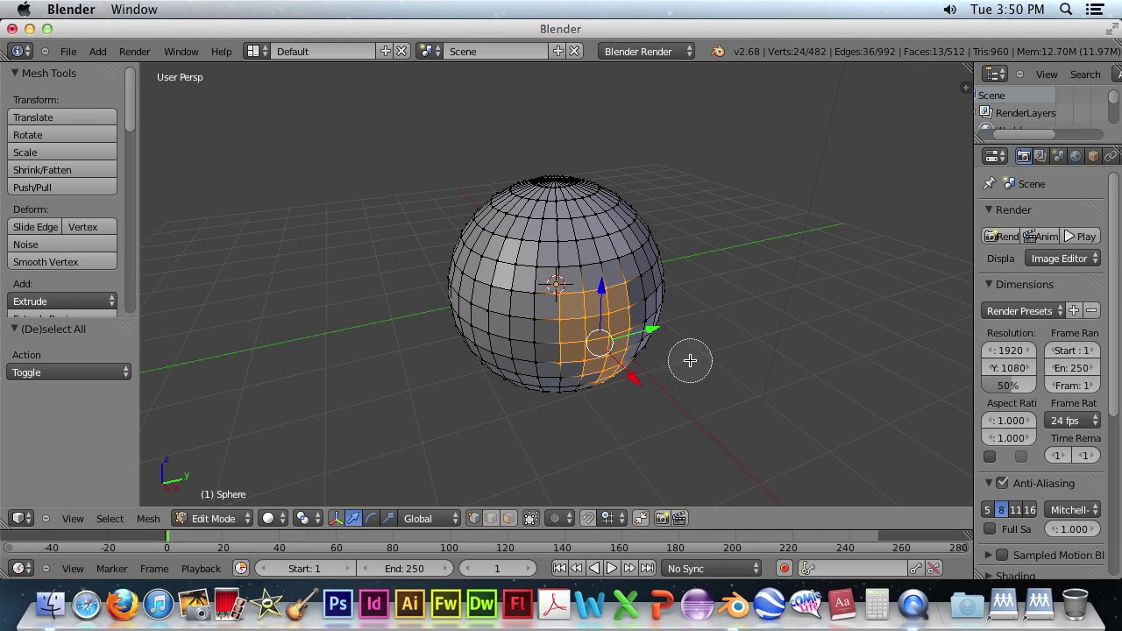
# - Switch the mesh select mode to edges, keeping the selected face patch
pyautogui.click(491, 519)
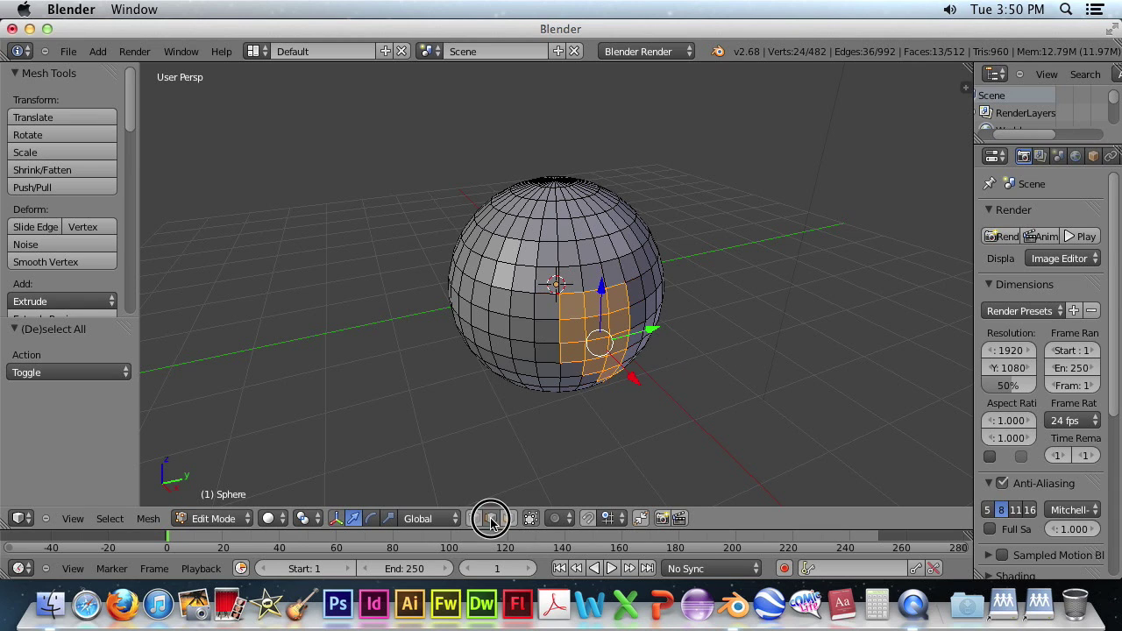
pyautogui.click(509, 518)
pyautogui.click(487, 518)
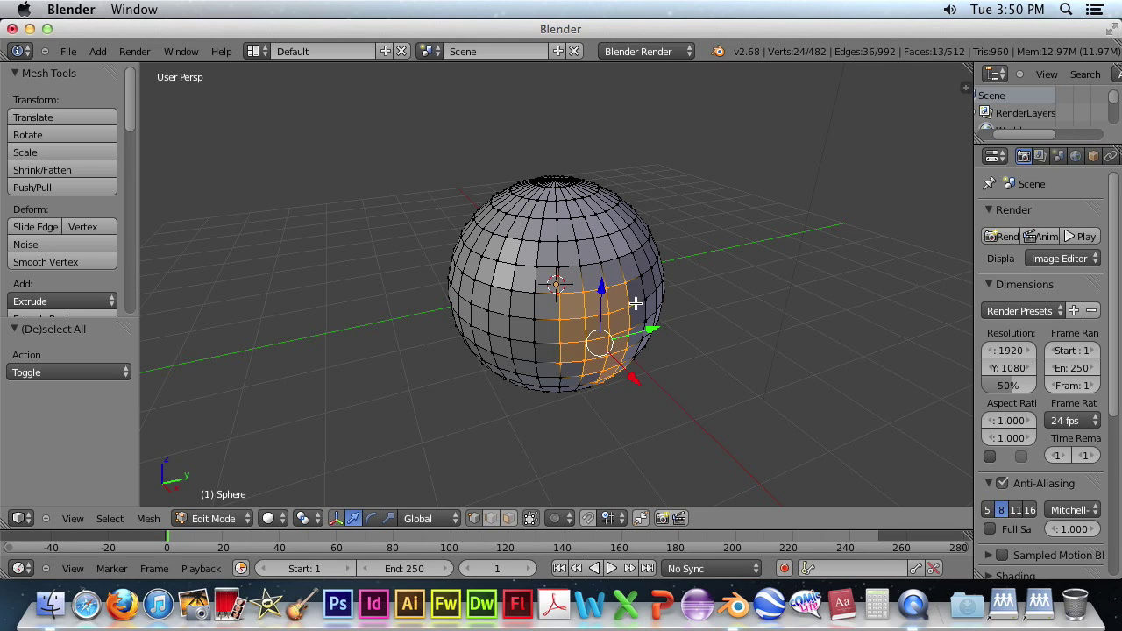
# - Toggle the sphere to wireframe view and back to solid shading
pyautogui.press('z')
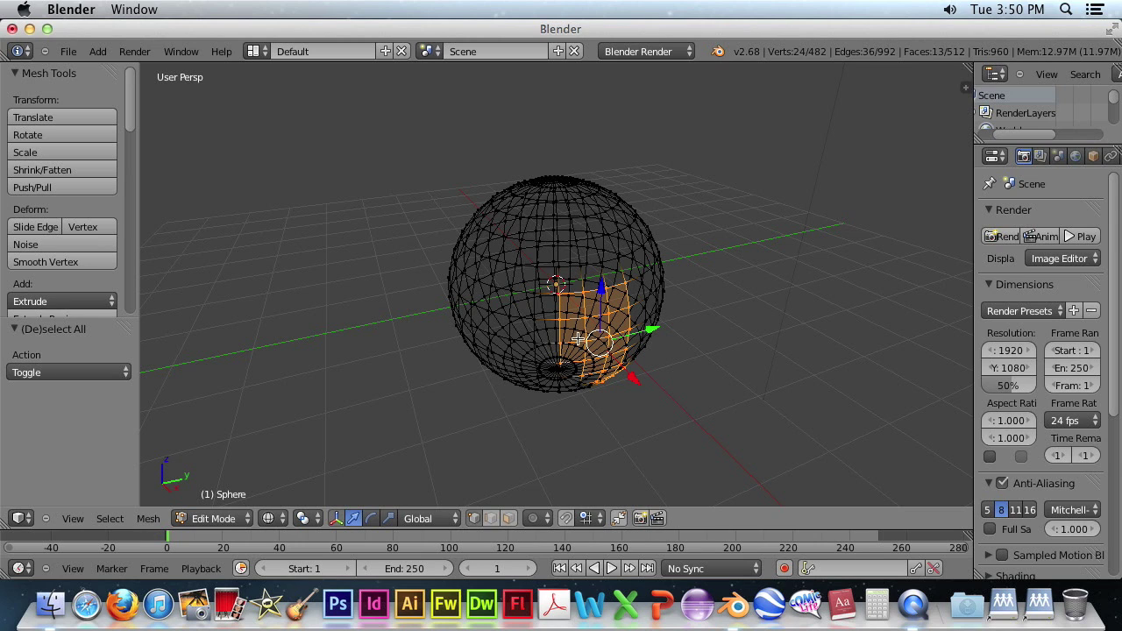
pyautogui.press('z')
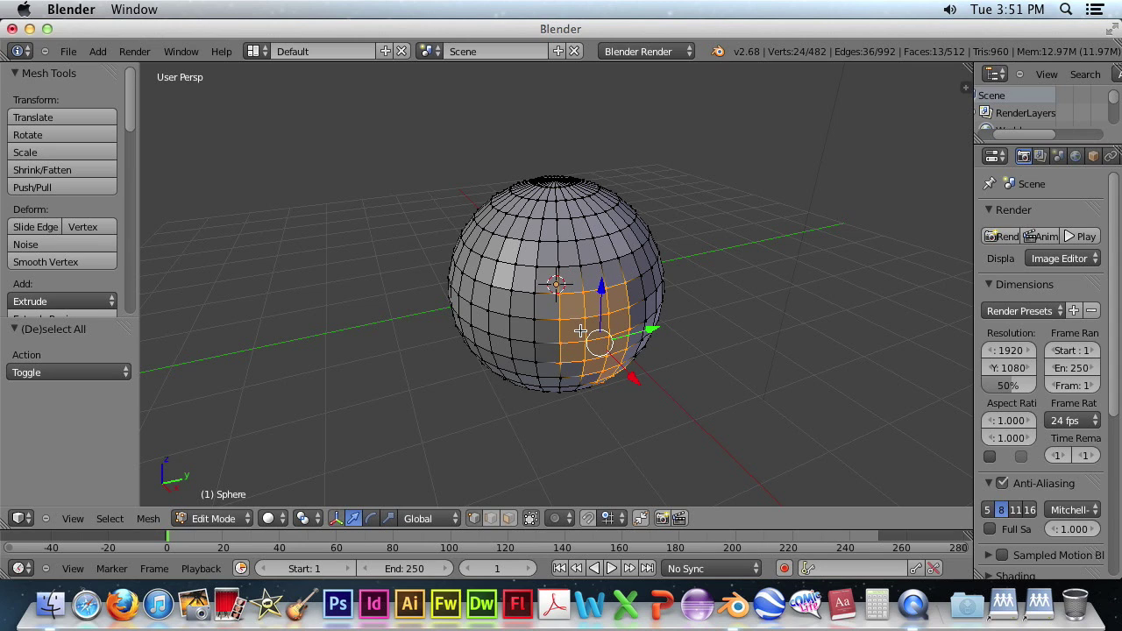
pyautogui.click(136, 52)
# - Render a test image of the sphere, then close the render view
pyautogui.click(138, 78)
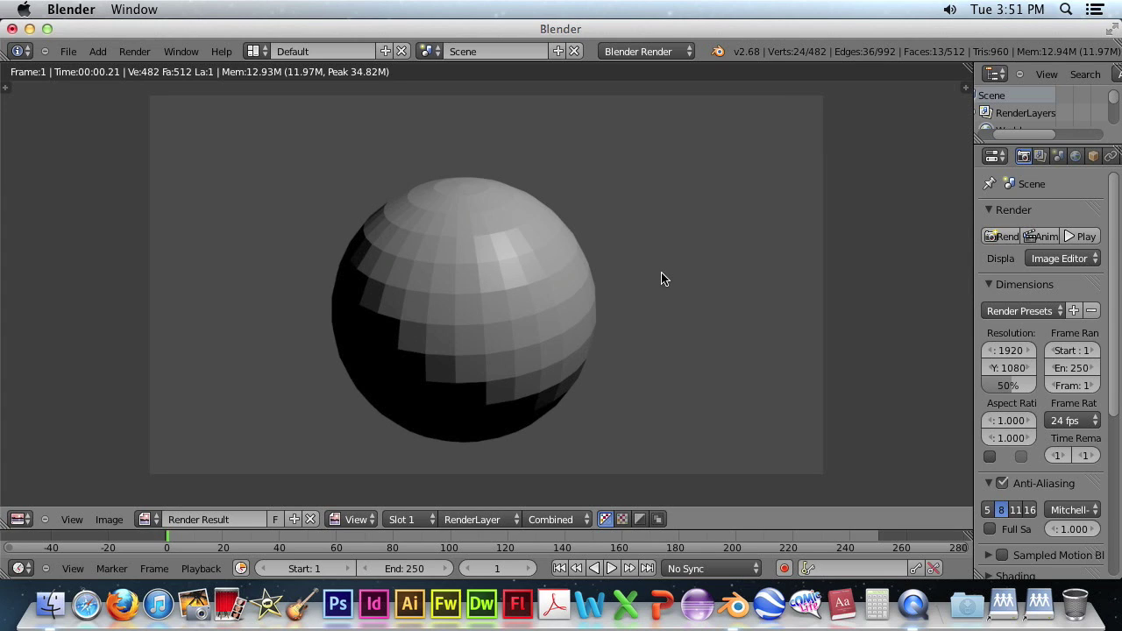
pyautogui.press('Escape')
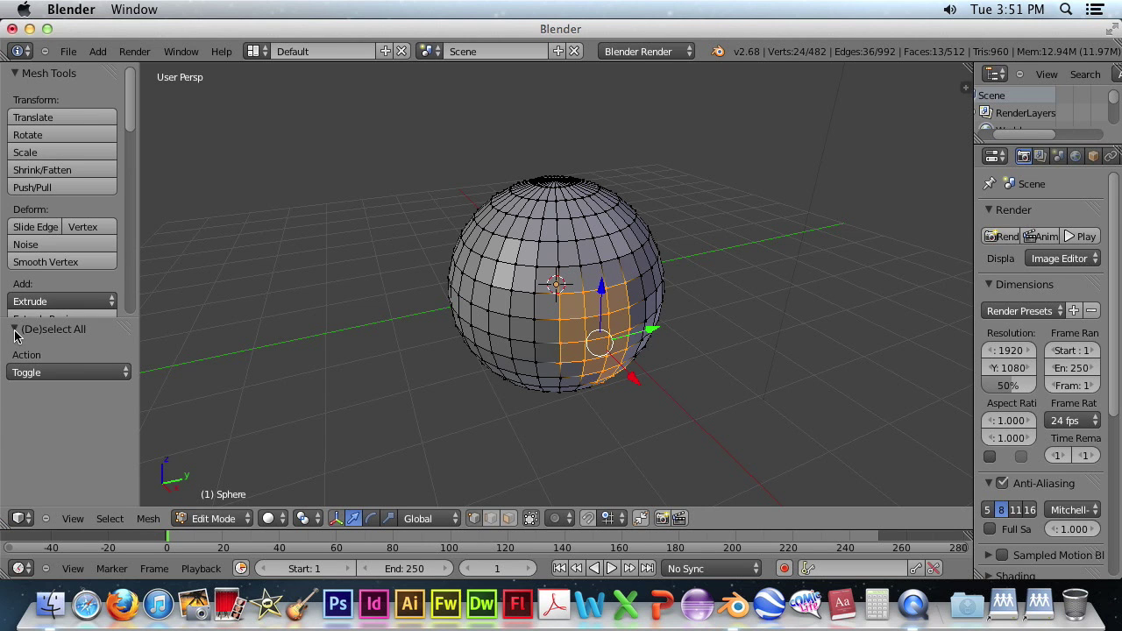
# - Deselect all faces and reposition the (De)select All operator panel
pyautogui.press('a')
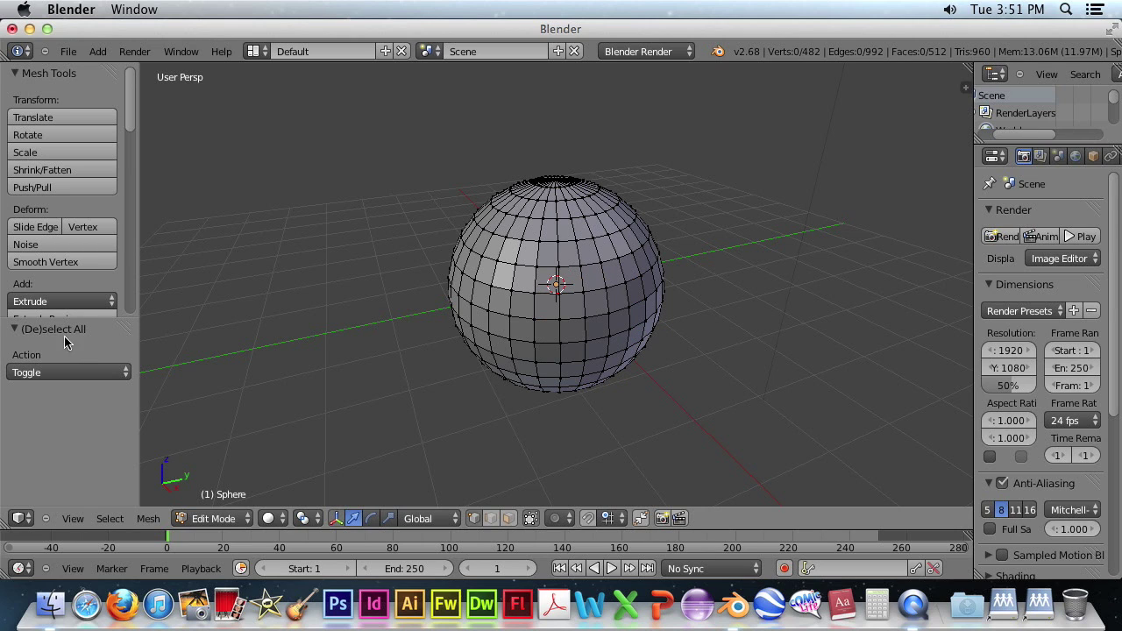
pyautogui.click(15, 330)
pyautogui.click(15, 330)
pyautogui.moveTo(125, 329); pyautogui.dragTo(143, 389)
# - Apply Shading: Smooth to the sphere's mesh from the Mesh Tools shelf
pyautogui.moveTo(100, 321); pyautogui.dragTo(89, 458)
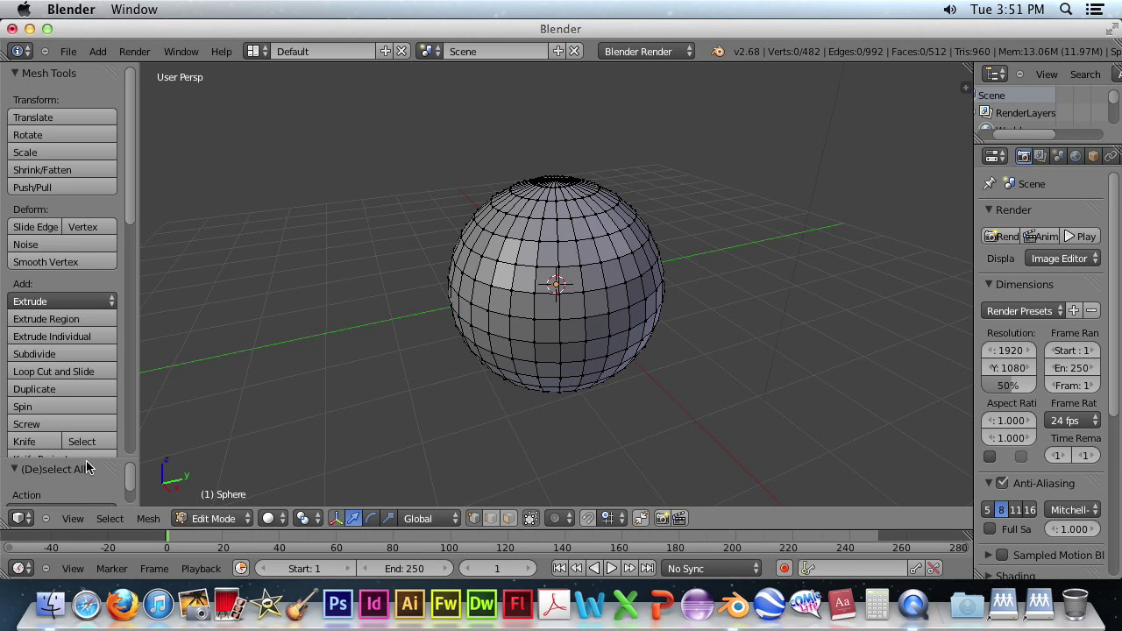
pyautogui.click(88, 445)
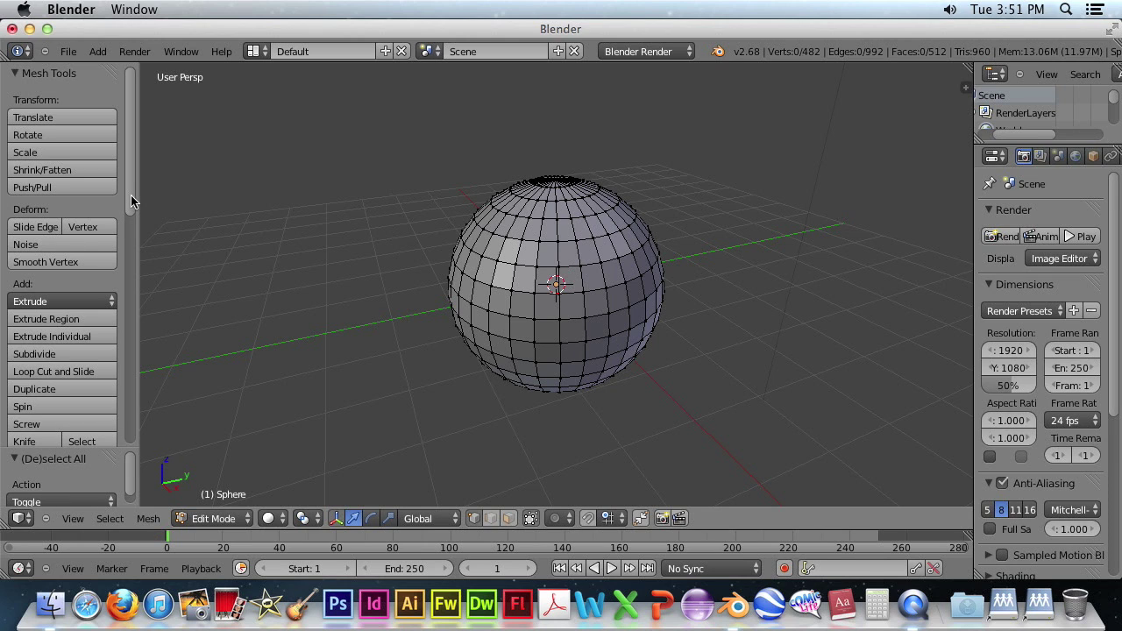
pyautogui.moveTo(130, 195); pyautogui.dragTo(121, 329)
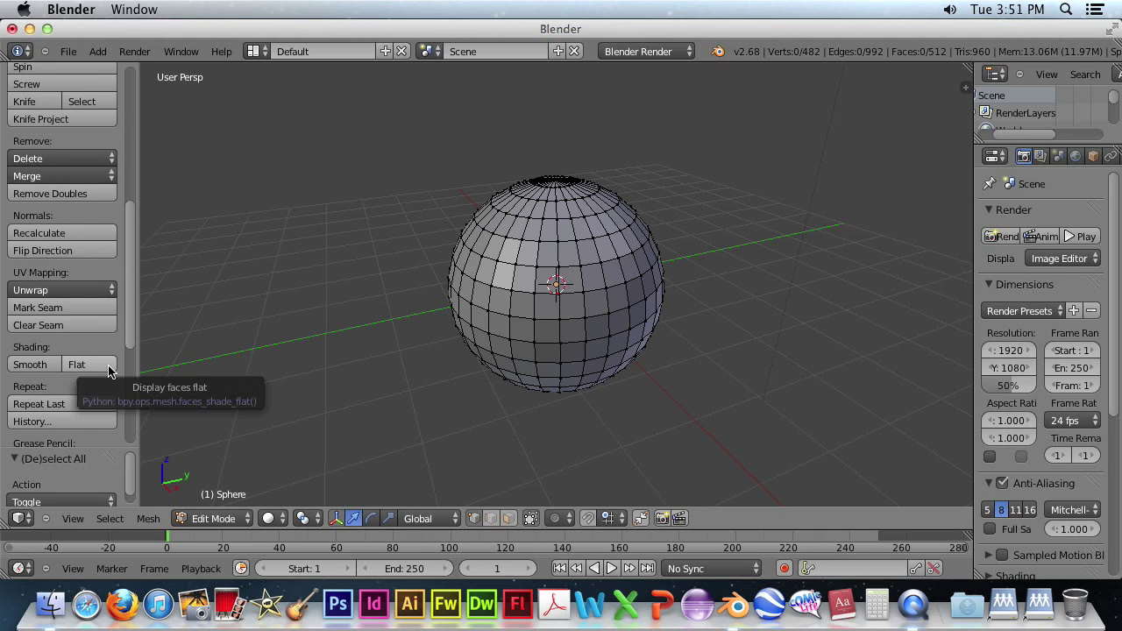
pyautogui.click(38, 364)
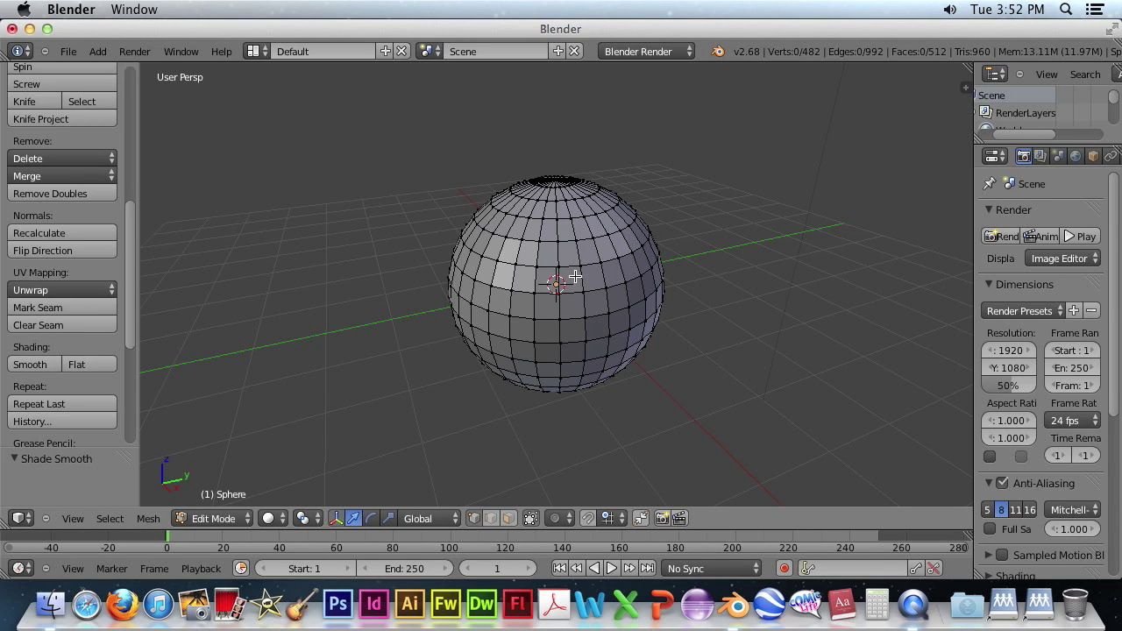
pyautogui.click(134, 52)
# - Close the render result and return to the sphere's mesh in Edit Mode
pyautogui.click(133, 69)
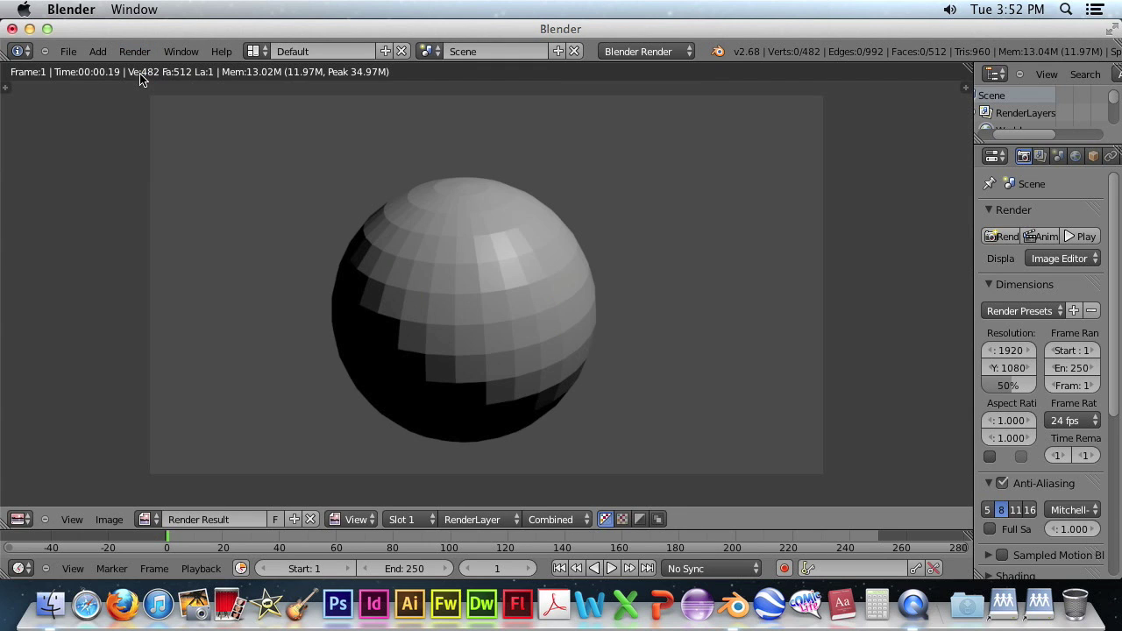
pyautogui.click(134, 52)
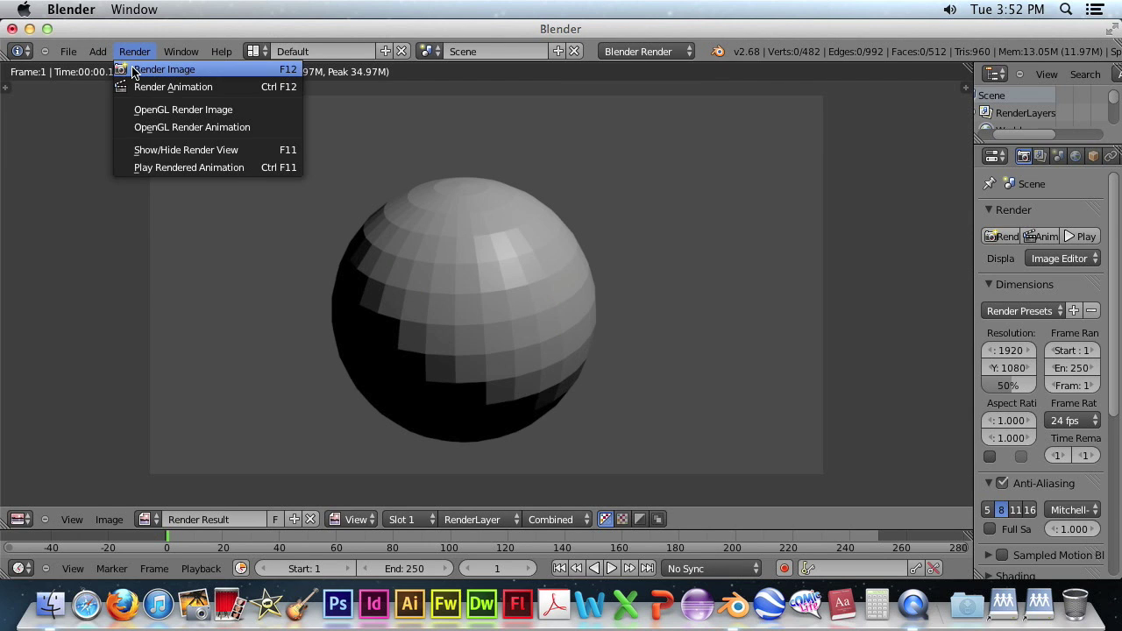
pyautogui.click(136, 54)
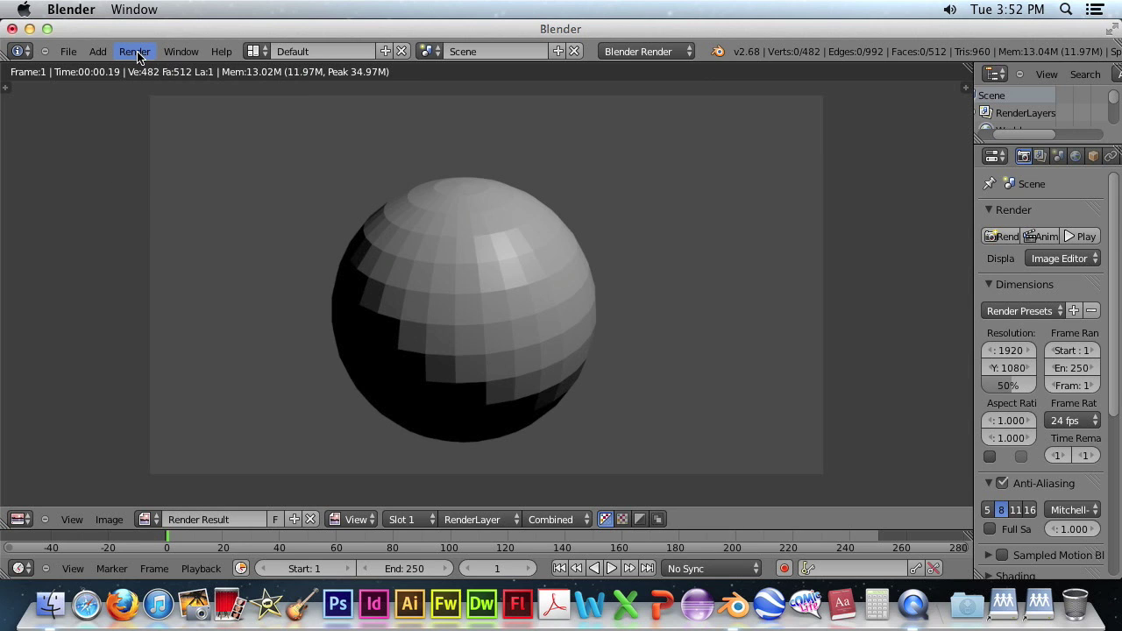
pyautogui.press('Escape')
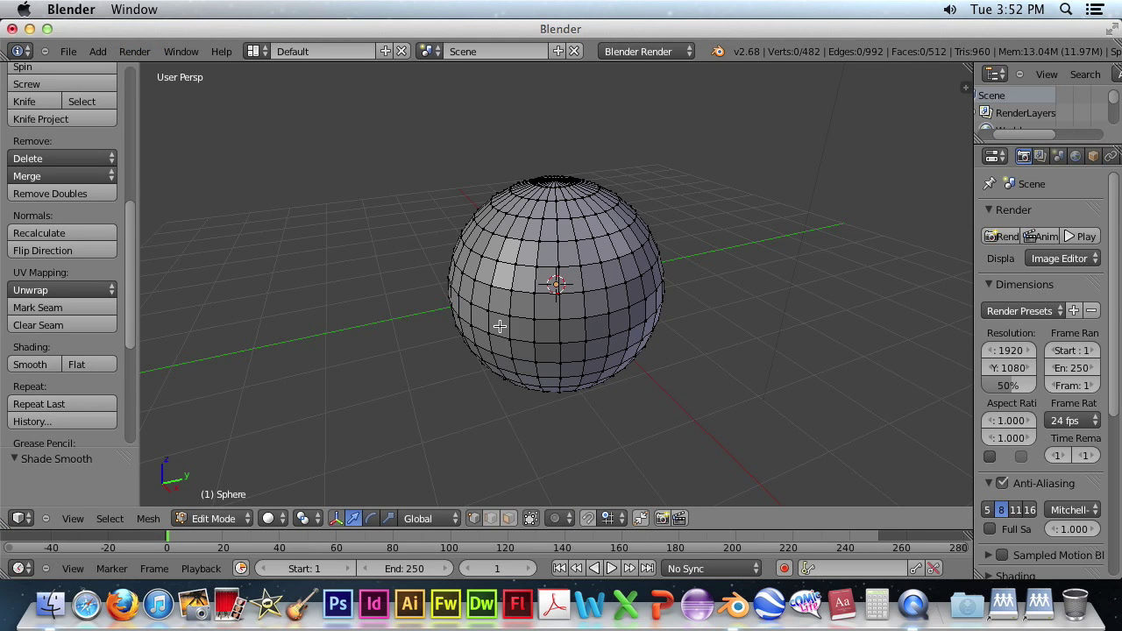
pyautogui.click(234, 519)
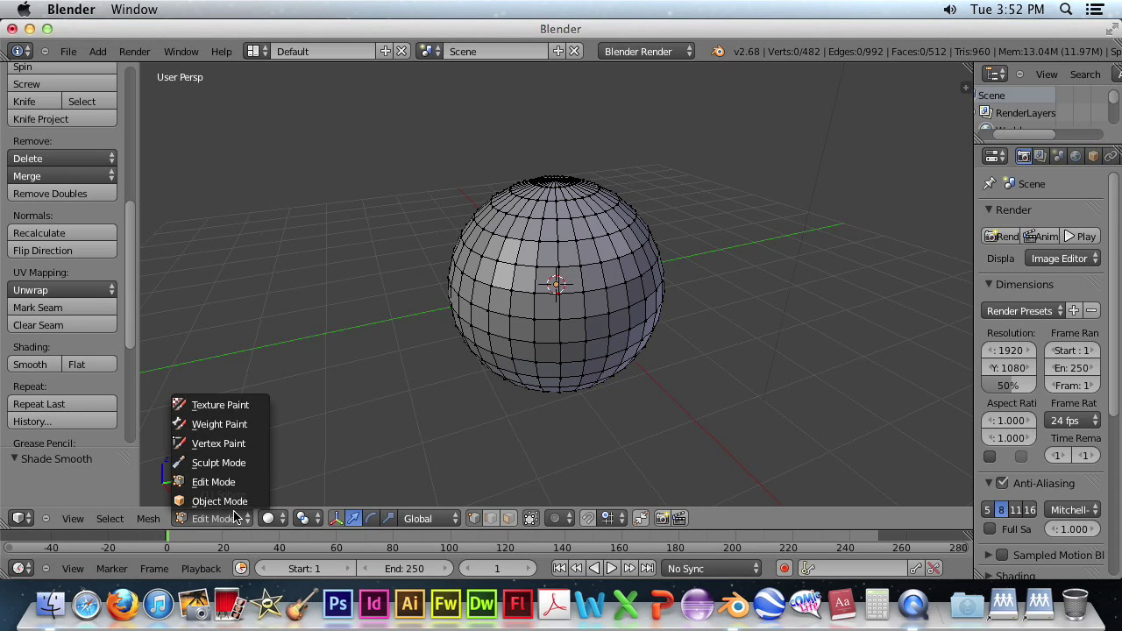
# - Return the sphere to Object Mode and apply smooth shading
pyautogui.click(231, 501)
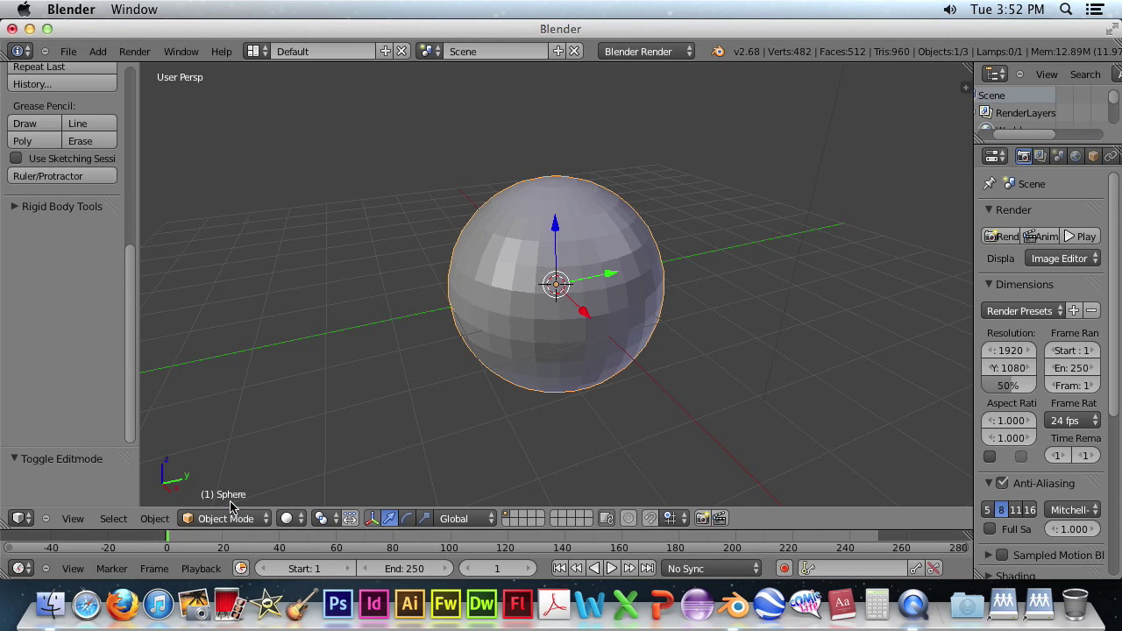
pyautogui.moveTo(130, 306); pyautogui.dragTo(126, 149)
pyautogui.click(27, 240)
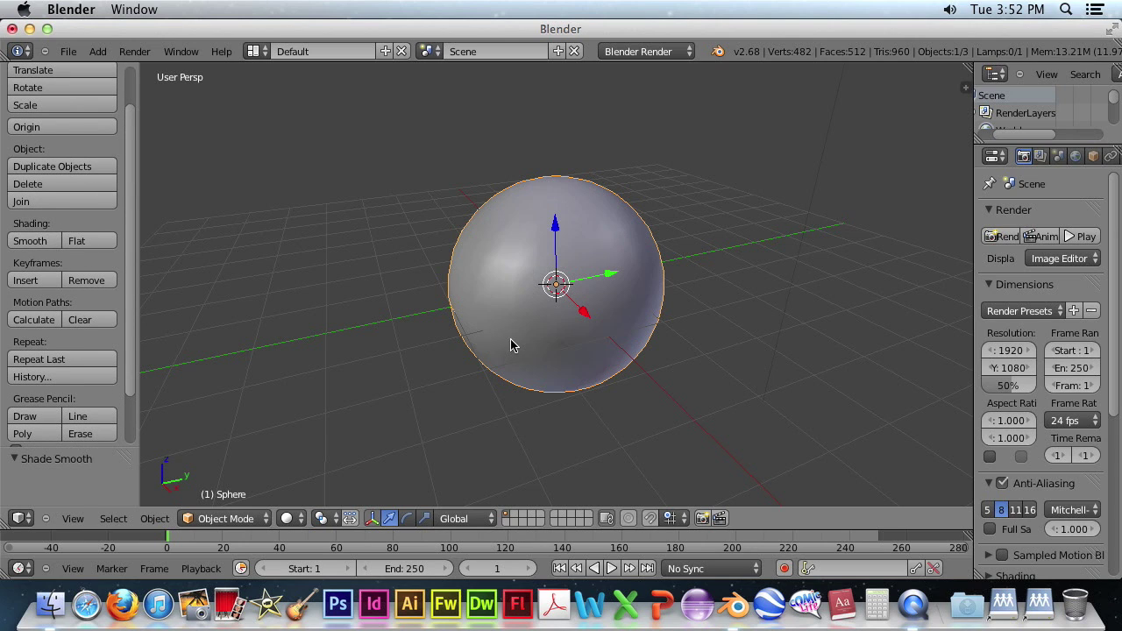
# - Render an image of the smooth sphere, re-render it, then close the render view
pyautogui.click(134, 51)
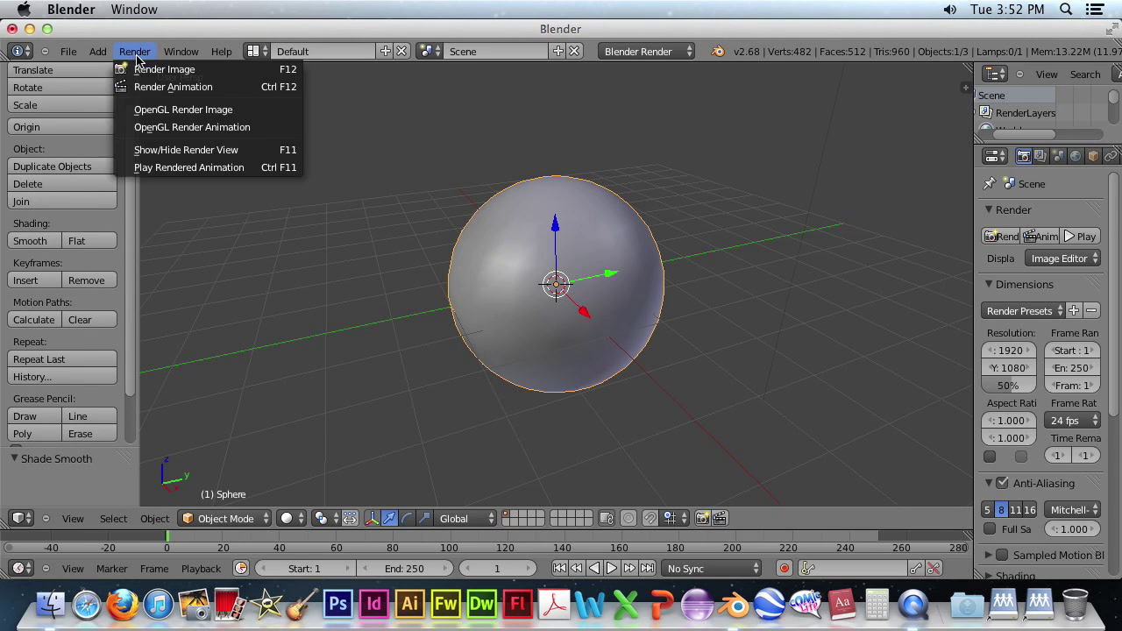
pyautogui.click(140, 70)
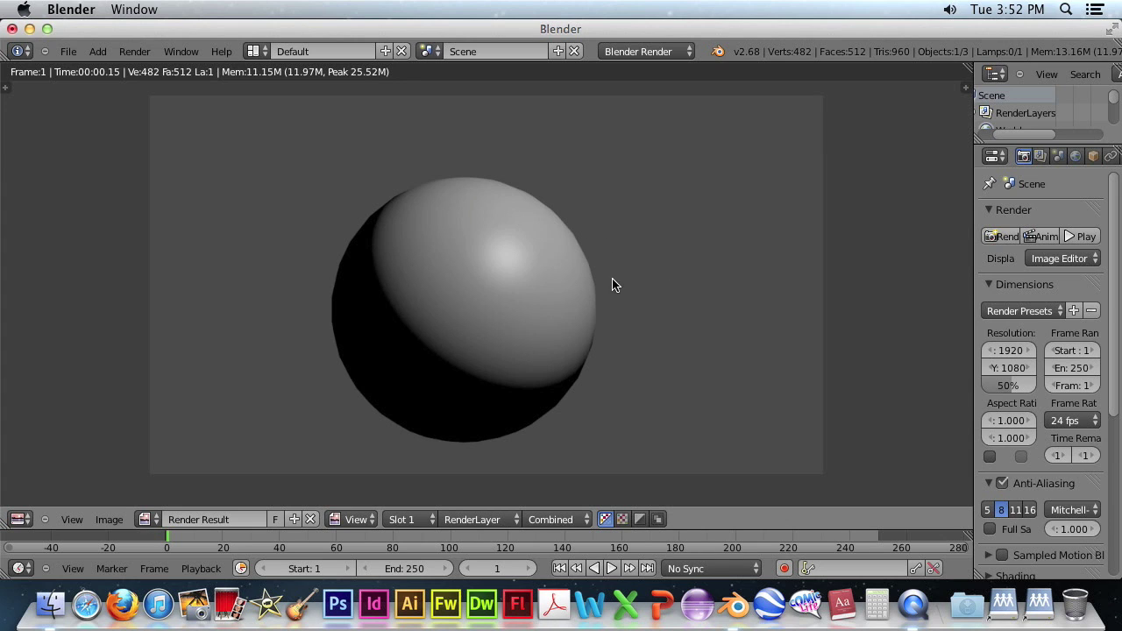
pyautogui.click(136, 54)
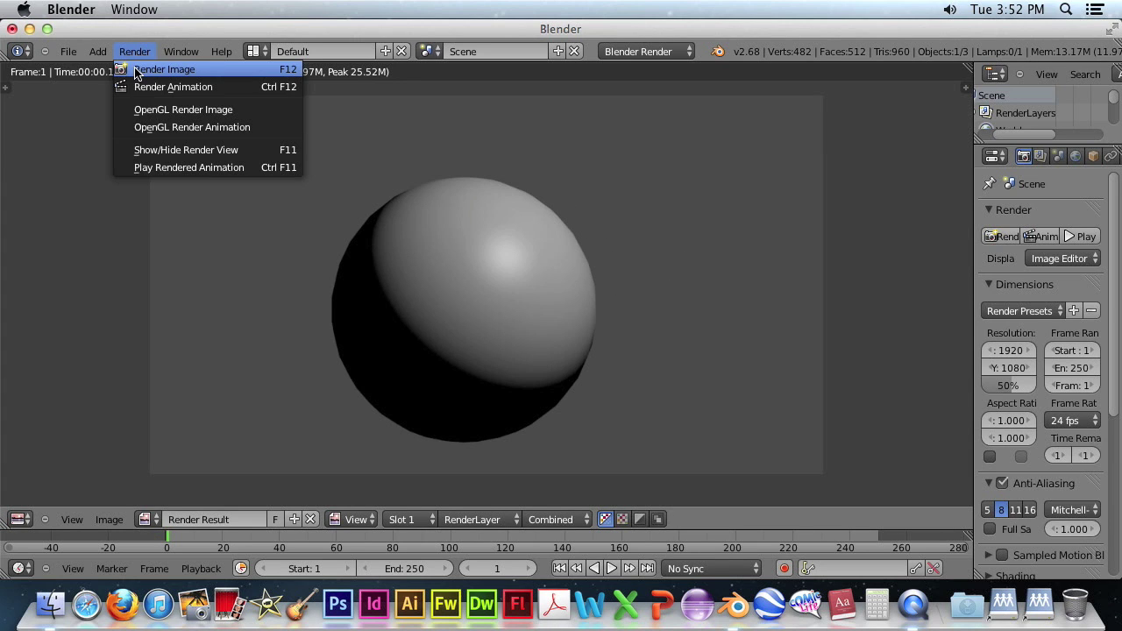
pyautogui.click(135, 70)
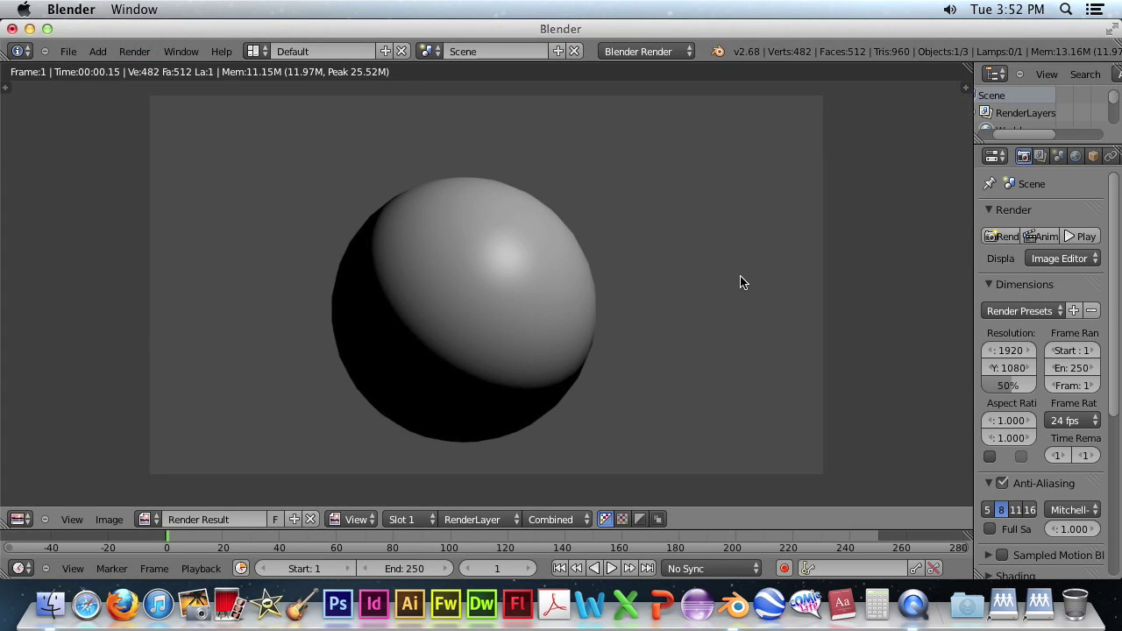
pyautogui.press('Escape')
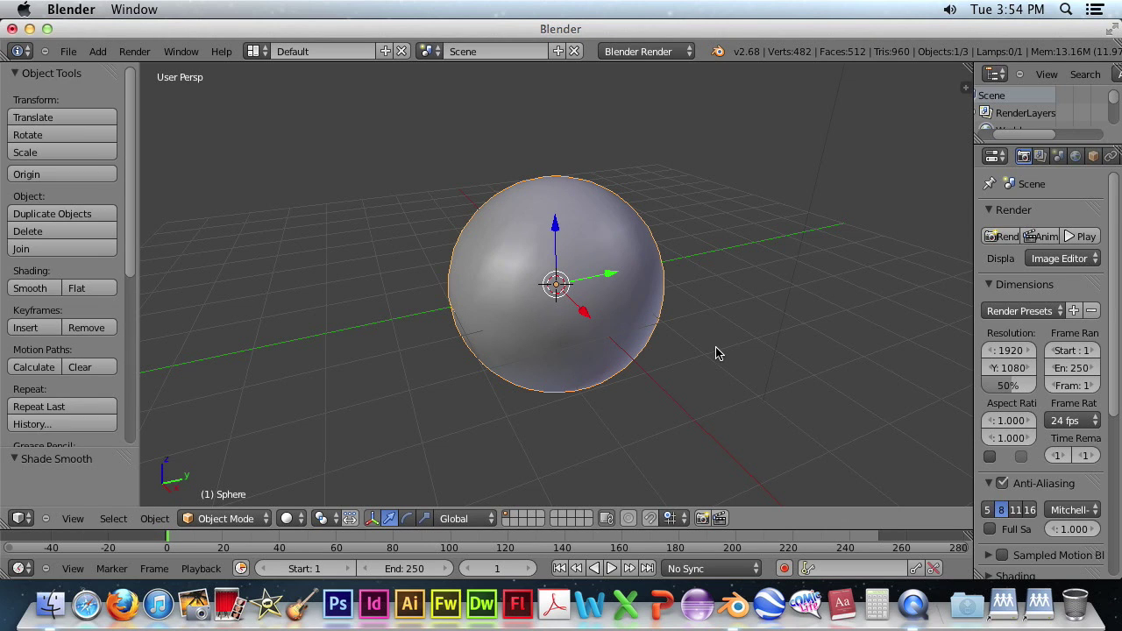
# - Delete the smooth sphere and add a new UV sphere with 32 segments, 16 rings, size 2.000
pyautogui.press('x')
pyautogui.click(699, 348)
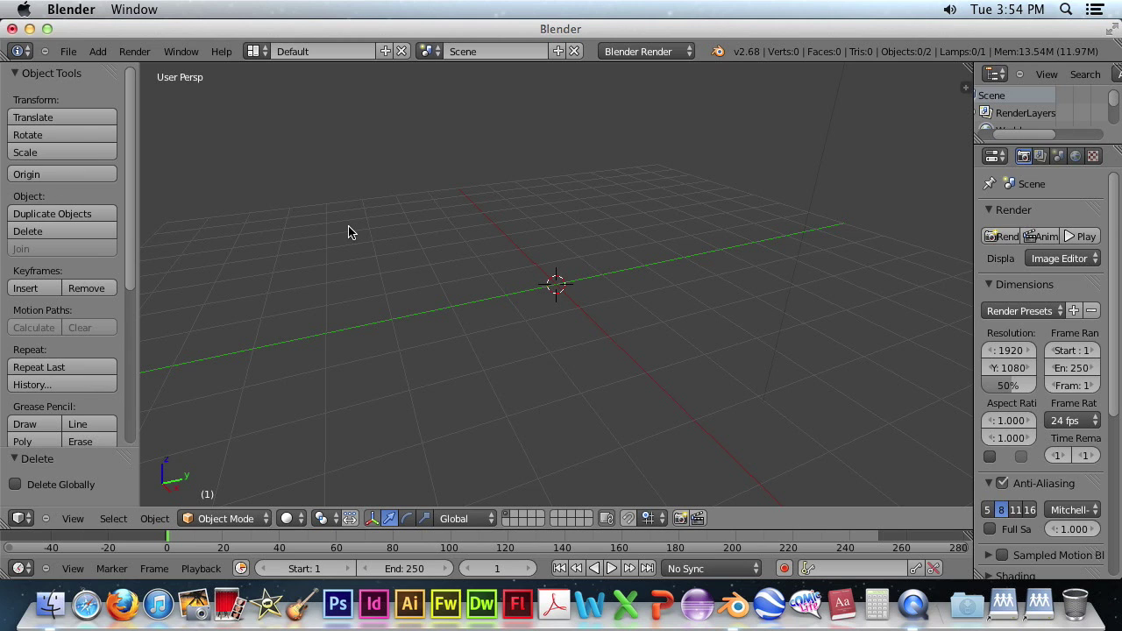
pyautogui.hotkey('shift', 'a')
pyautogui.moveTo(334, 228)
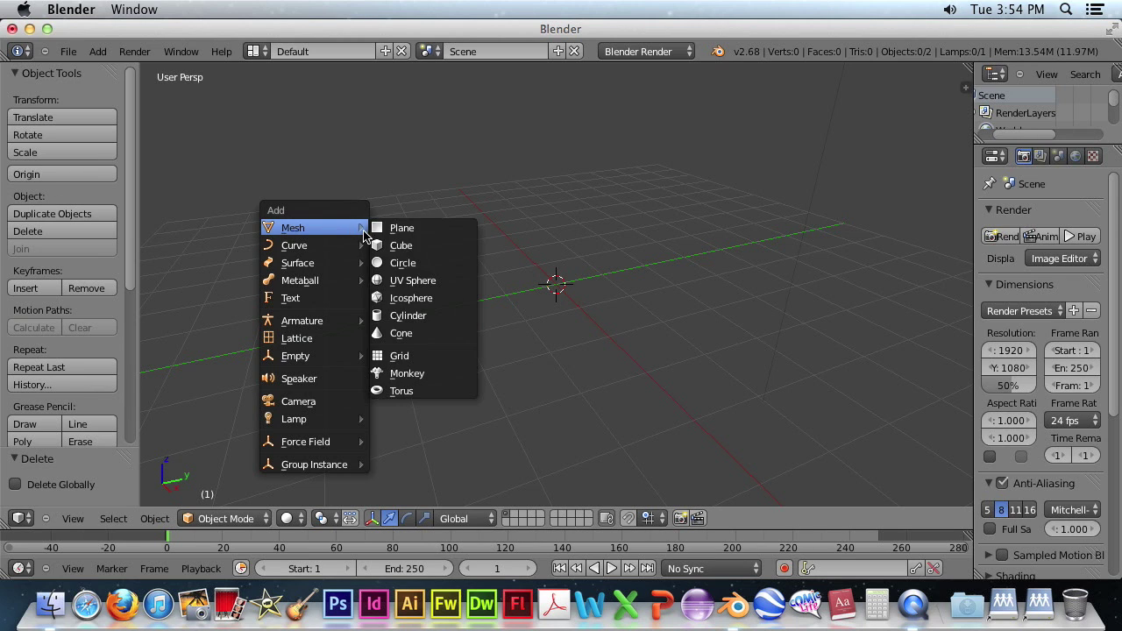
pyautogui.click(403, 278)
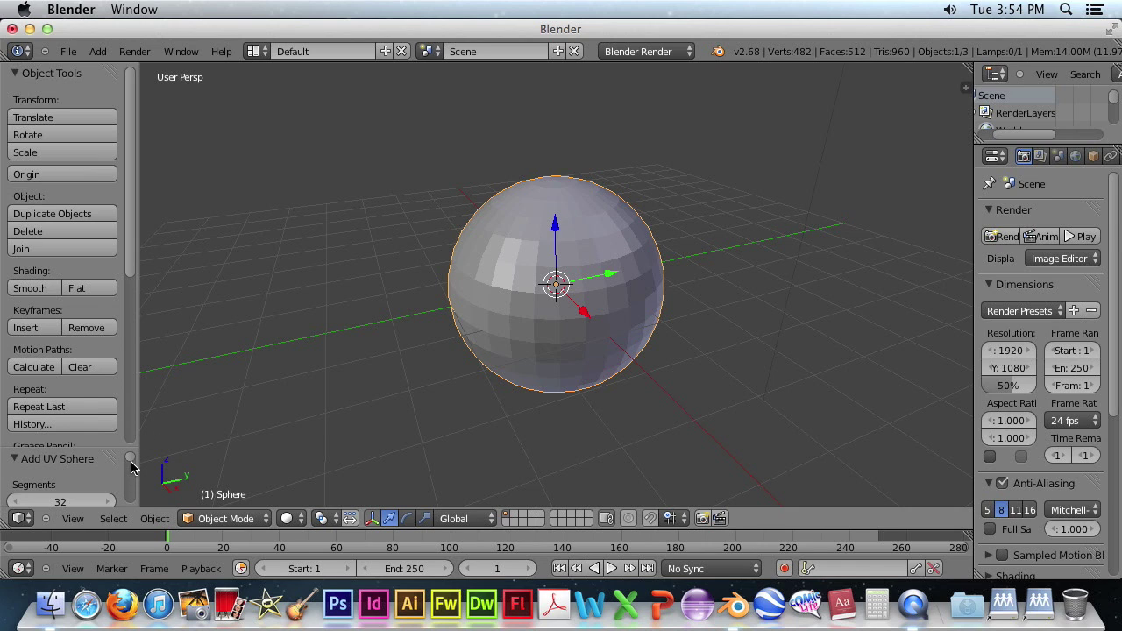
pyautogui.scroll(-2, 127, 465)
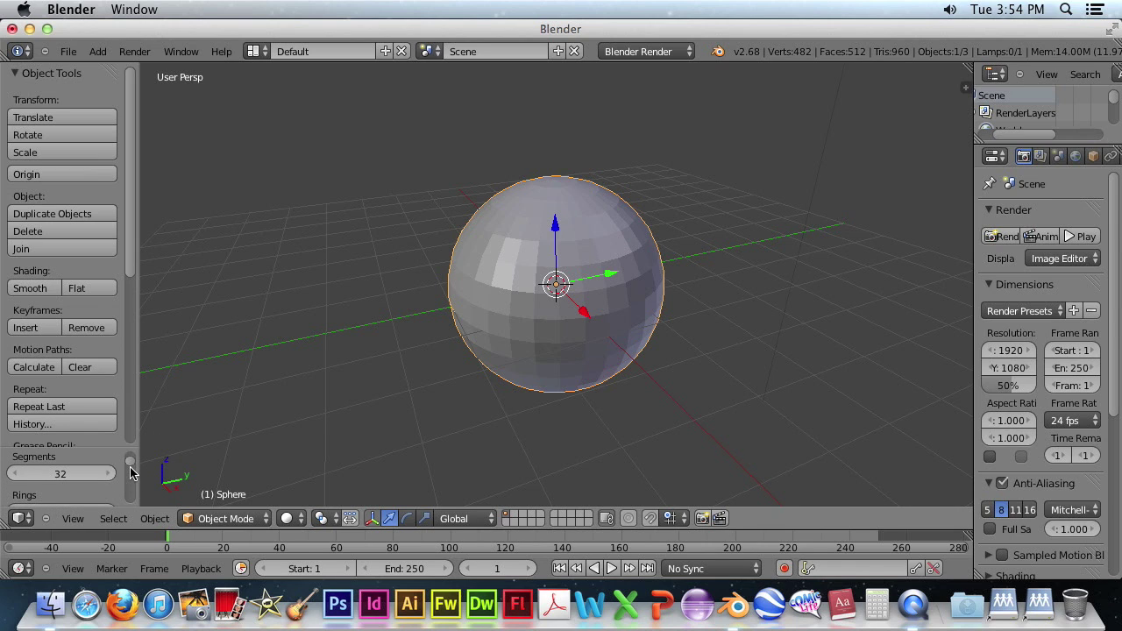
pyautogui.moveTo(112, 449); pyautogui.dragTo(108, 351)
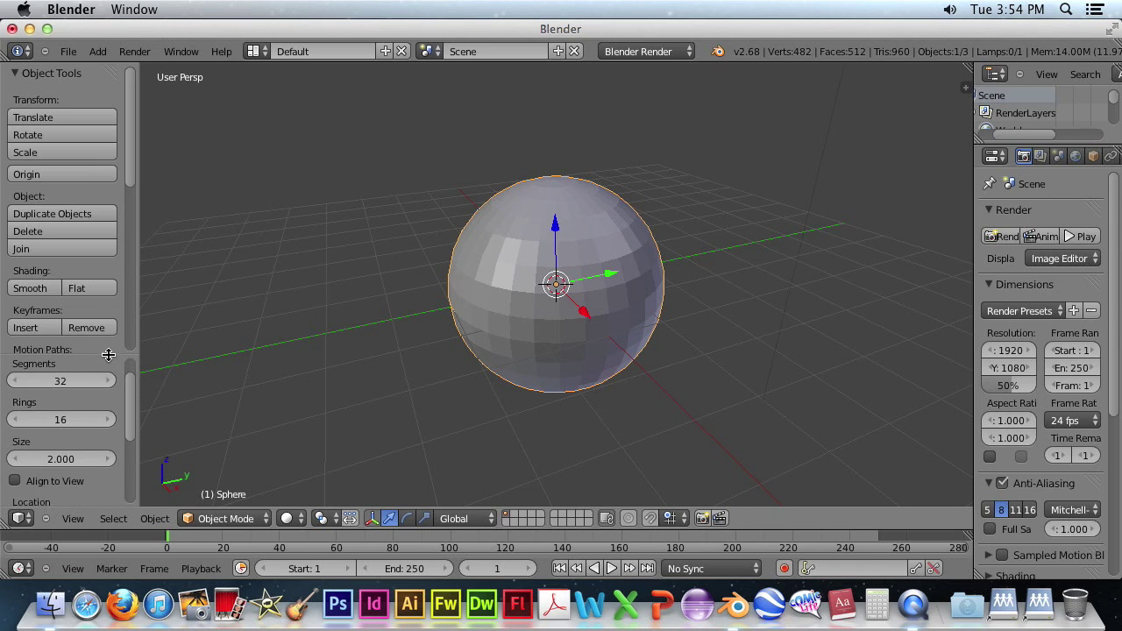
# - Set the new UV sphere to 32 rings and 64 segments
pyautogui.scroll(2, 131, 388)
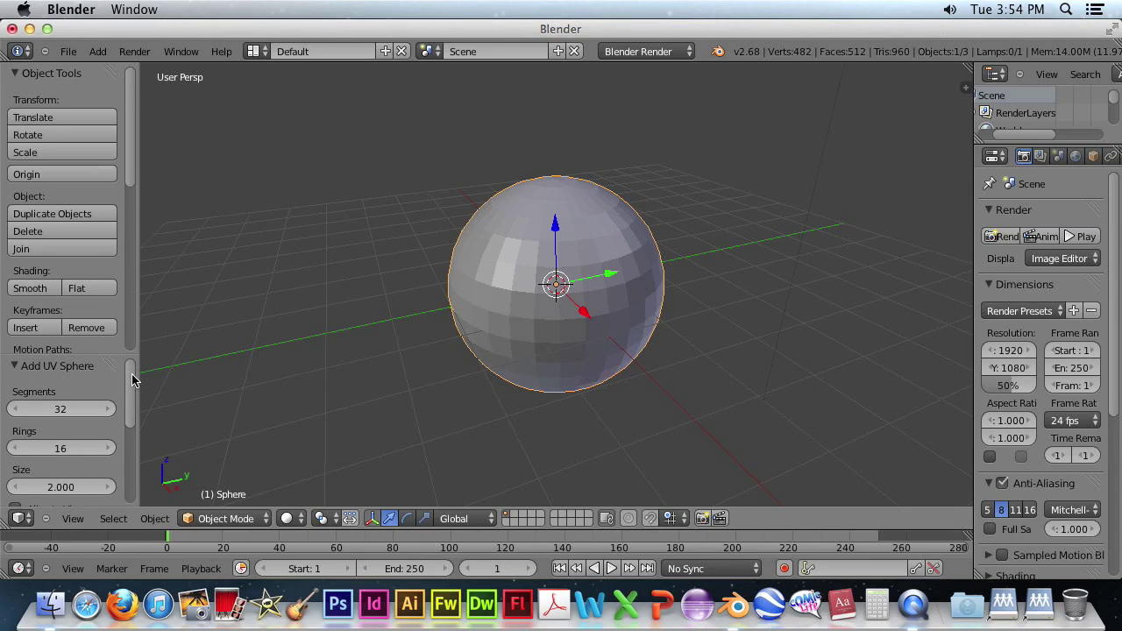
pyautogui.click(78, 449)
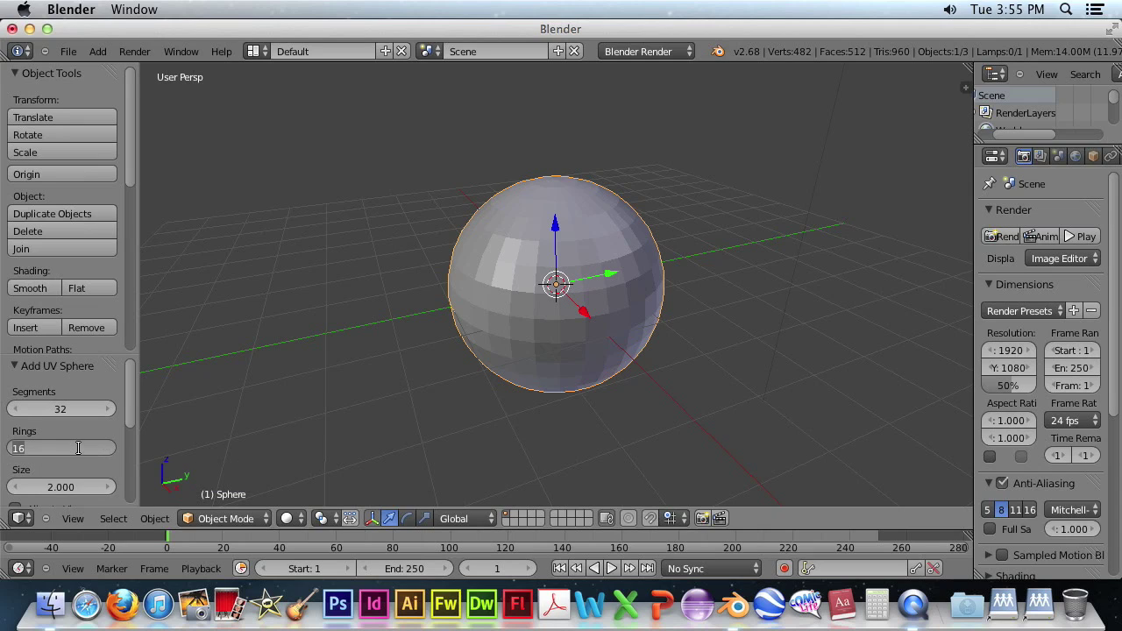
pyautogui.write('32')
pyautogui.press('Return')
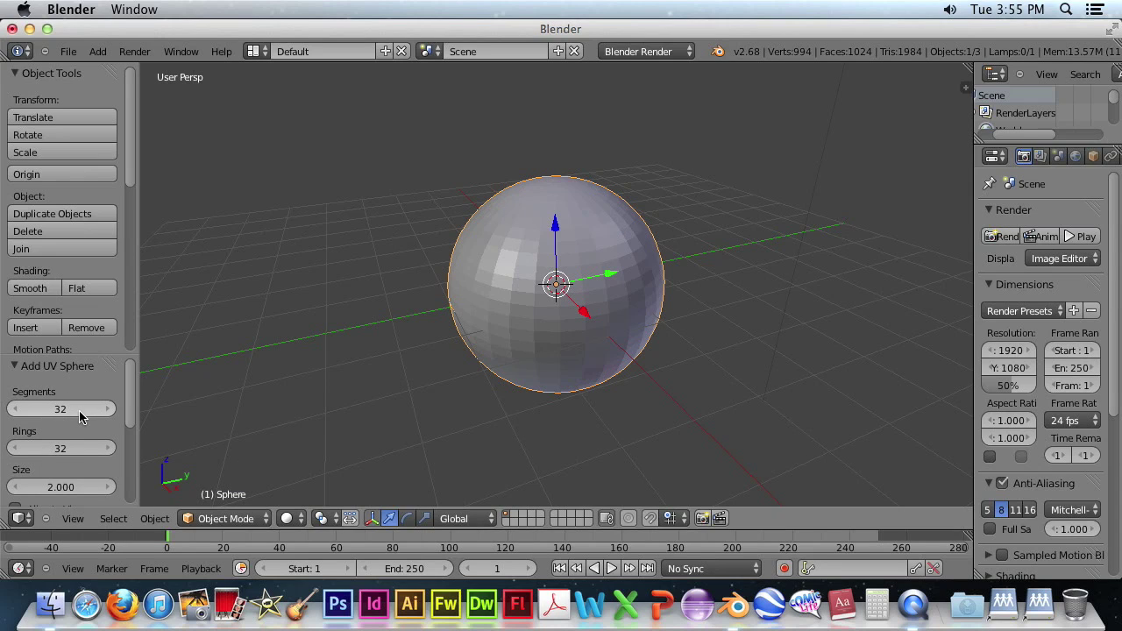
pyautogui.click(70, 410)
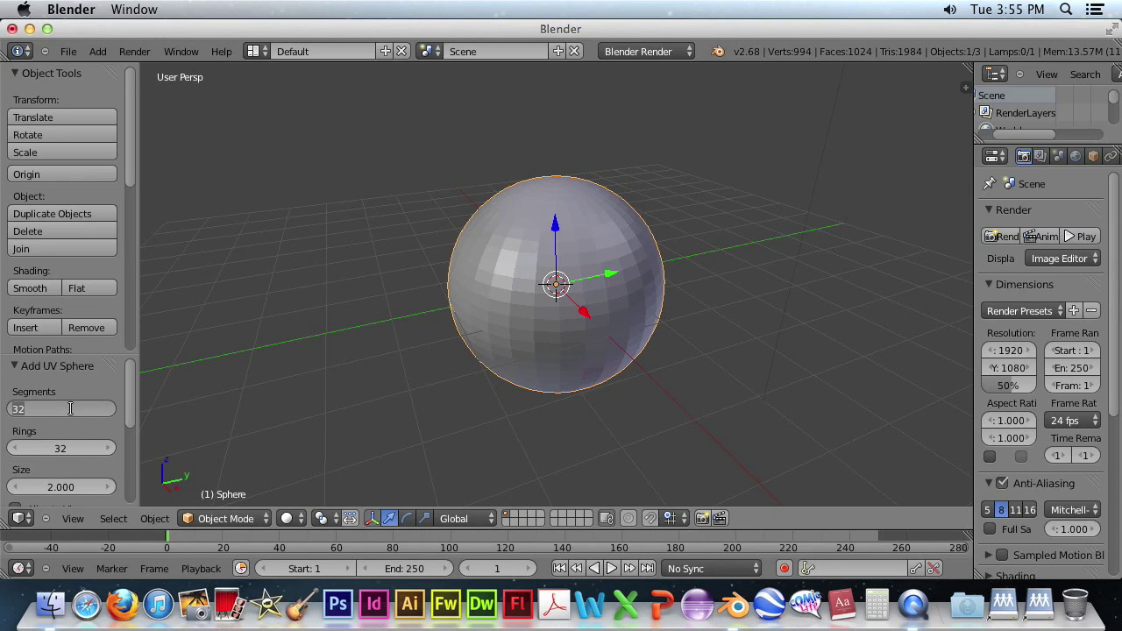
pyautogui.write('64')
pyautogui.press('Return')
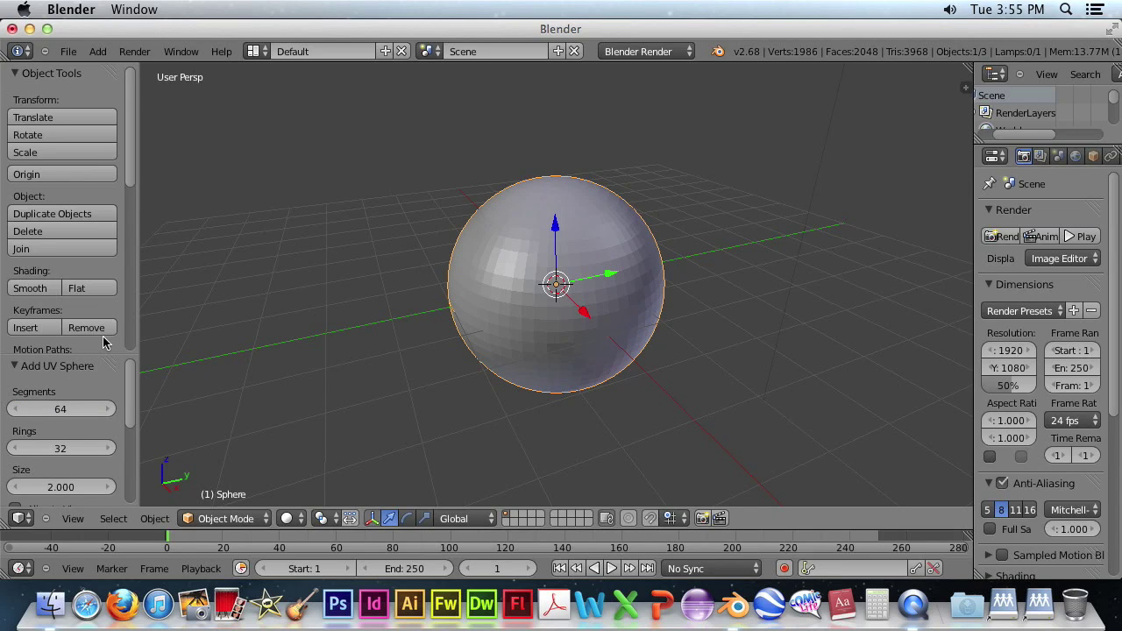
# - Smooth-shade the 64-segment sphere, render an image of it, and close the render
pyautogui.click(45, 290)
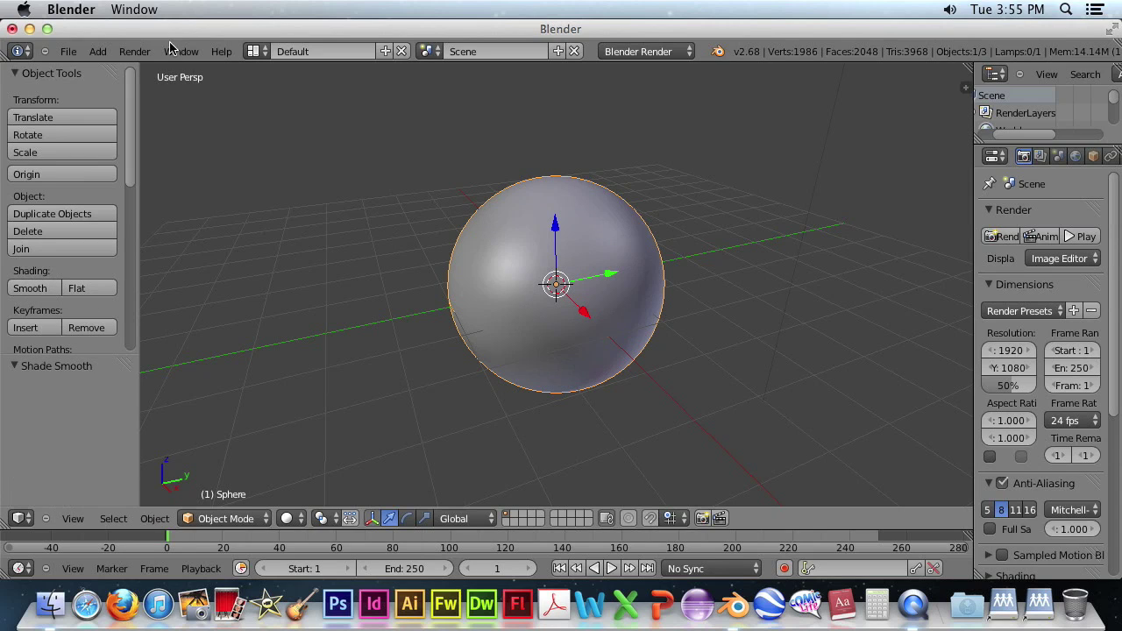
pyautogui.click(134, 51)
pyautogui.click(149, 71)
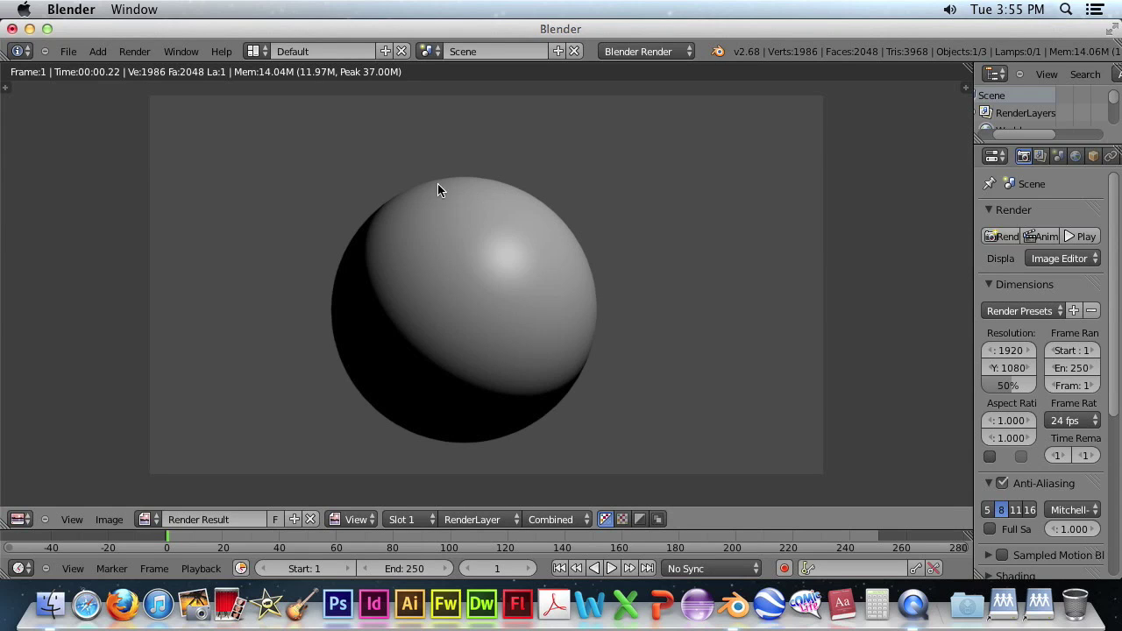
pyautogui.press('Escape')
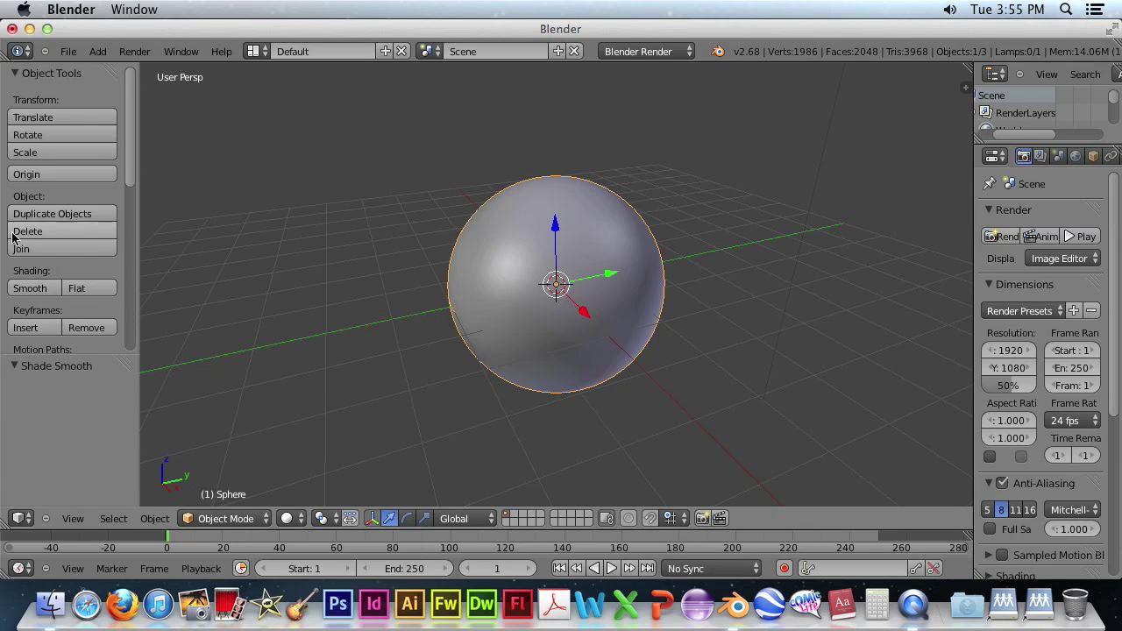
# - Delete the dense sphere and add a fresh UV sphere
pyautogui.press('x')
pyautogui.click(640, 361)
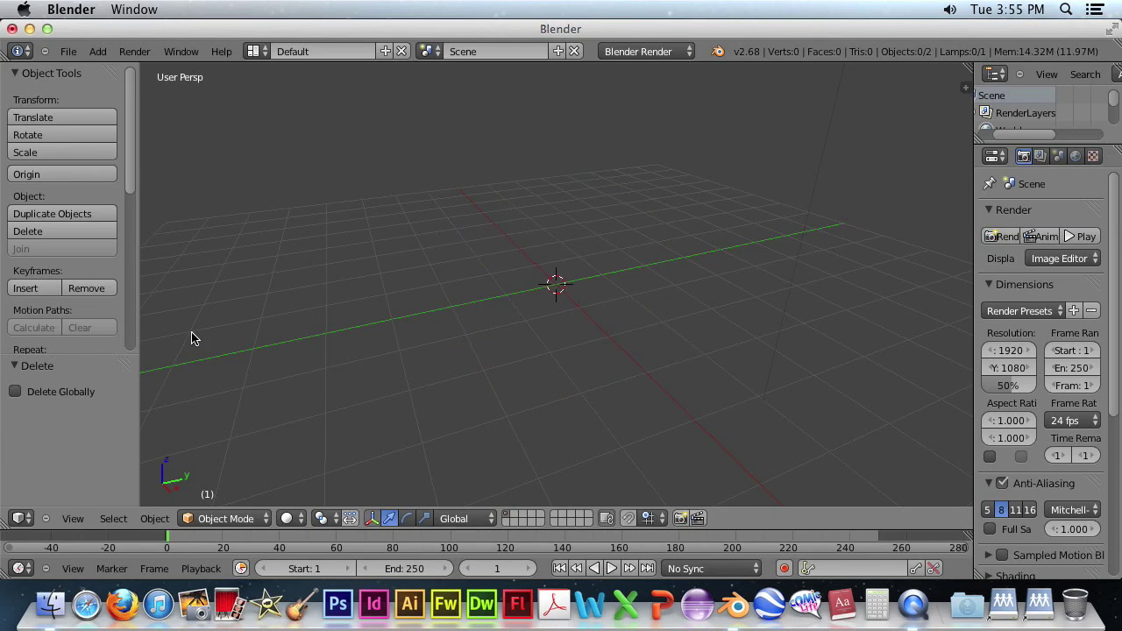
pyautogui.hotkey('shift', 'a')
pyautogui.moveTo(303, 306)
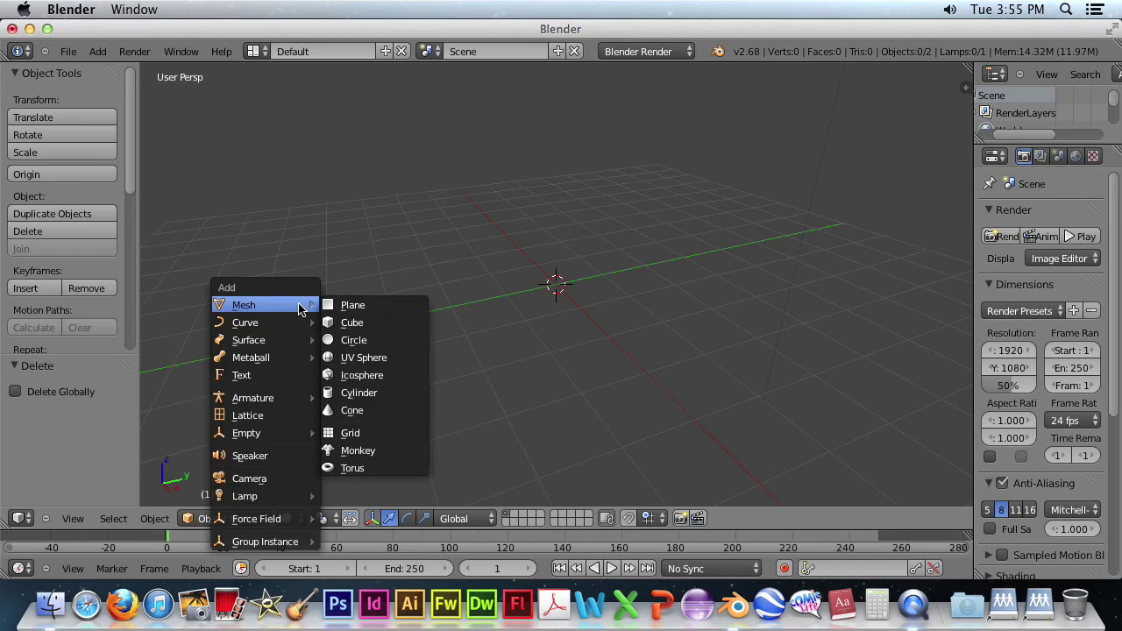
pyautogui.click(351, 357)
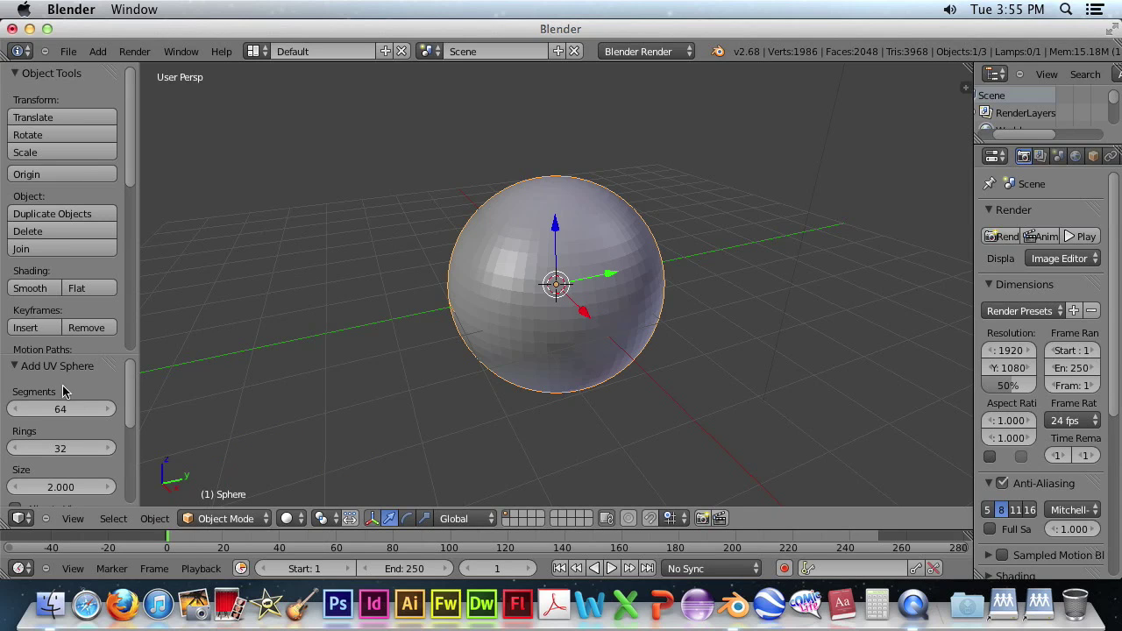
# - Set the new sphere to 16 rings and 32 segments
pyautogui.click(74, 410)
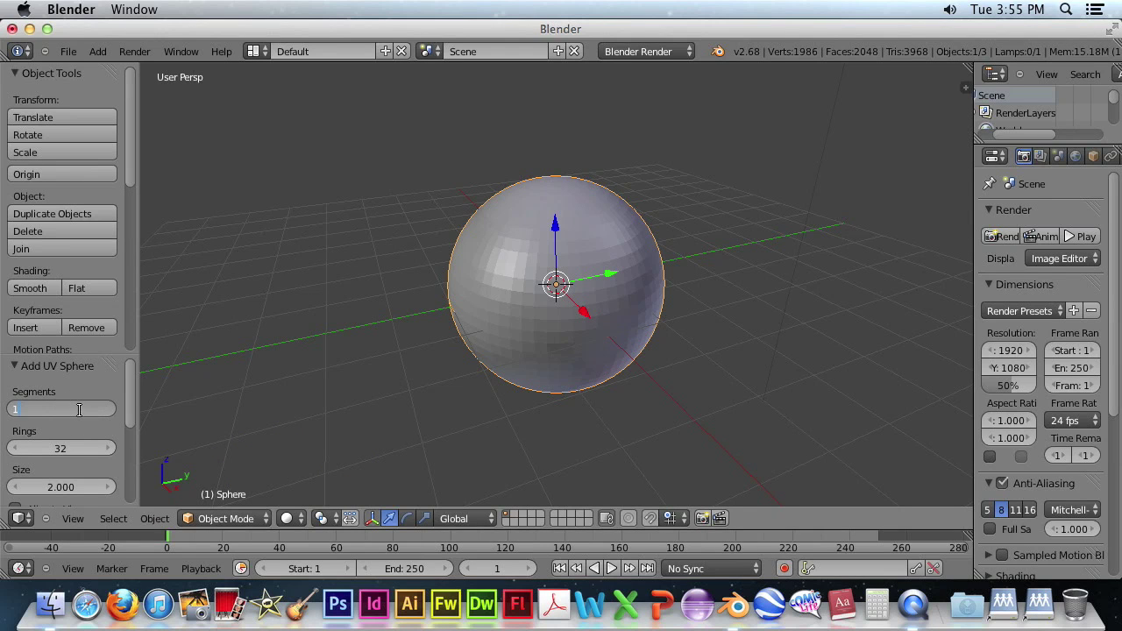
pyautogui.press('Return')
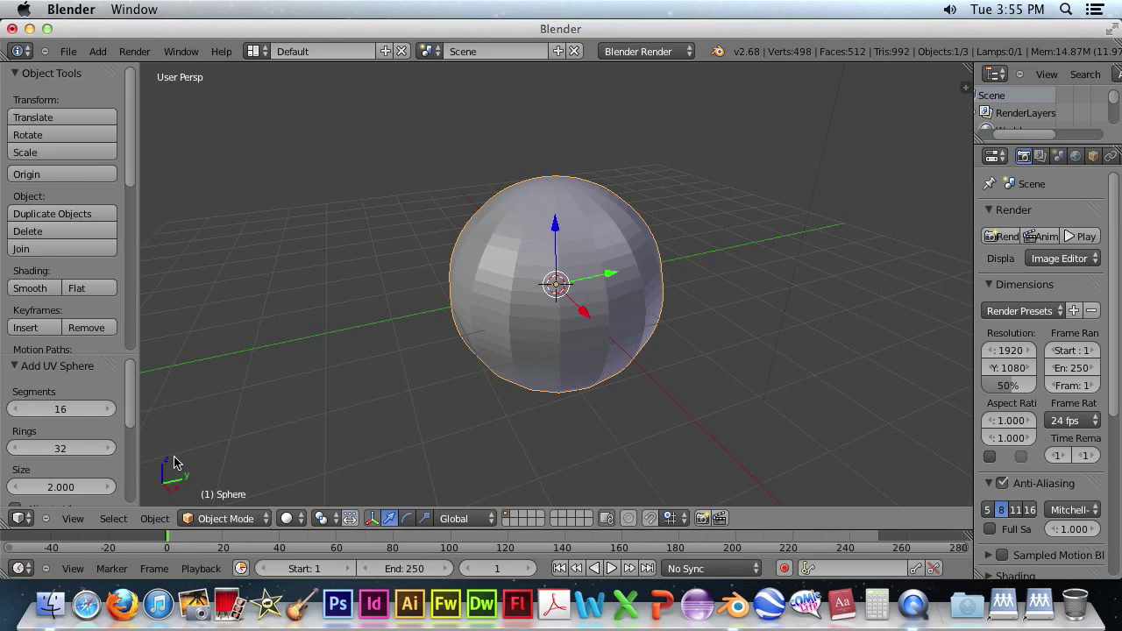
pyautogui.click(72, 448)
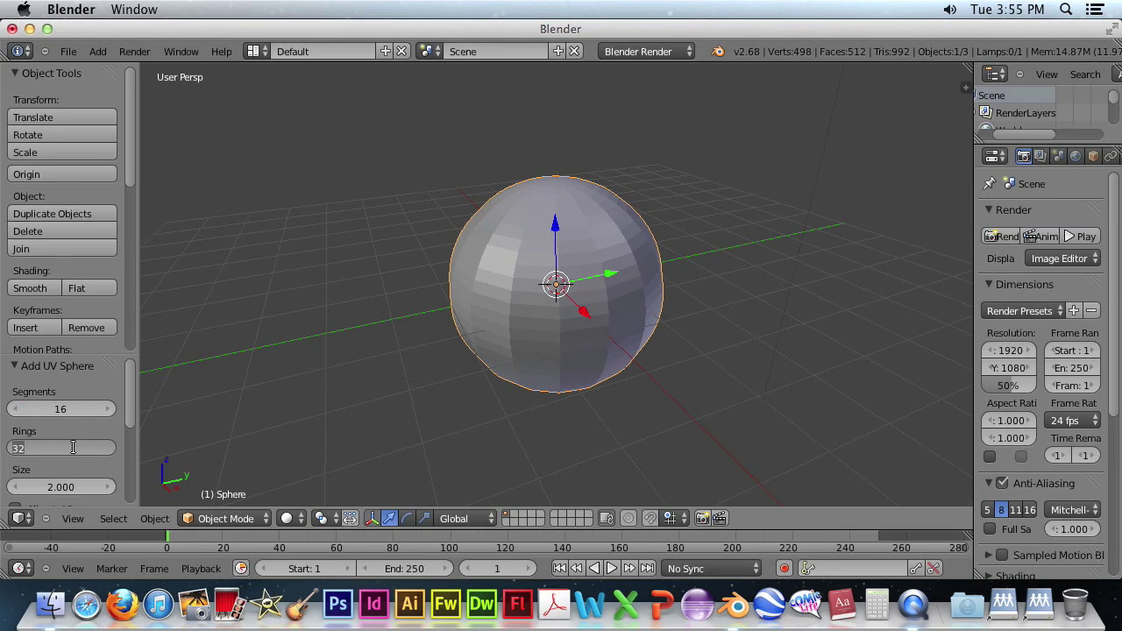
pyautogui.write('16')
pyautogui.press('Return')
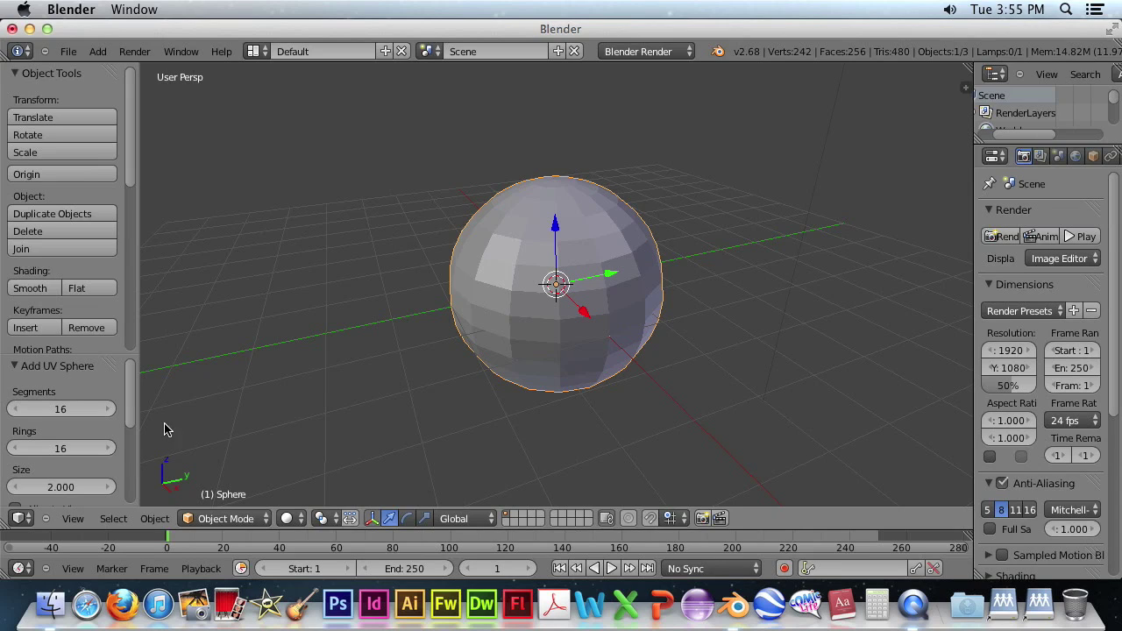
pyautogui.click(74, 410)
pyautogui.write('32')
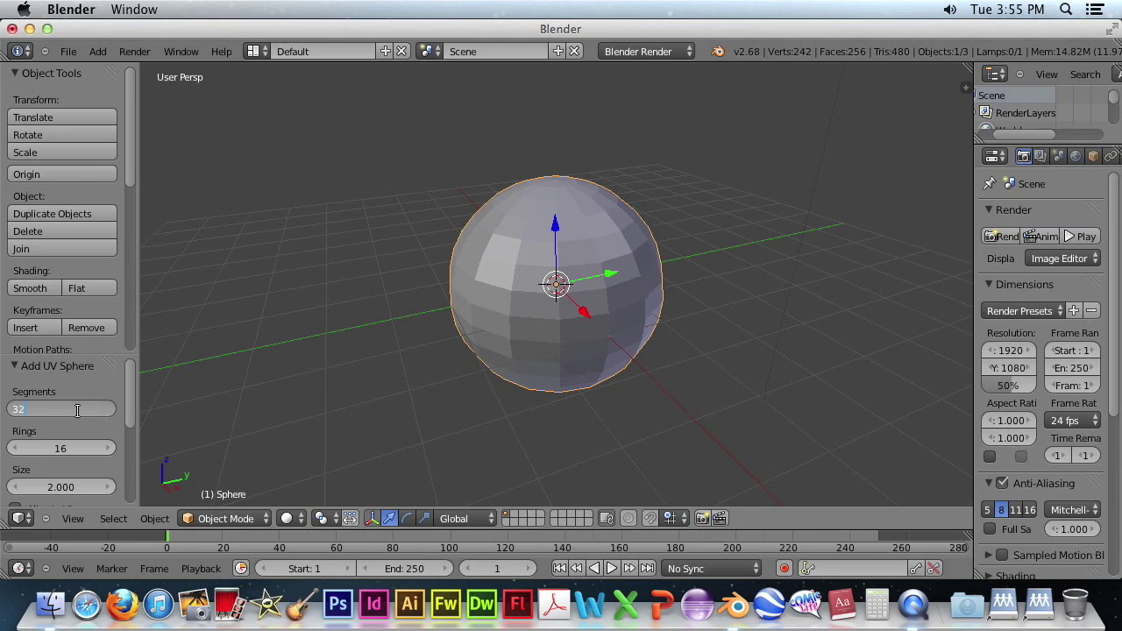
pyautogui.press('Return')
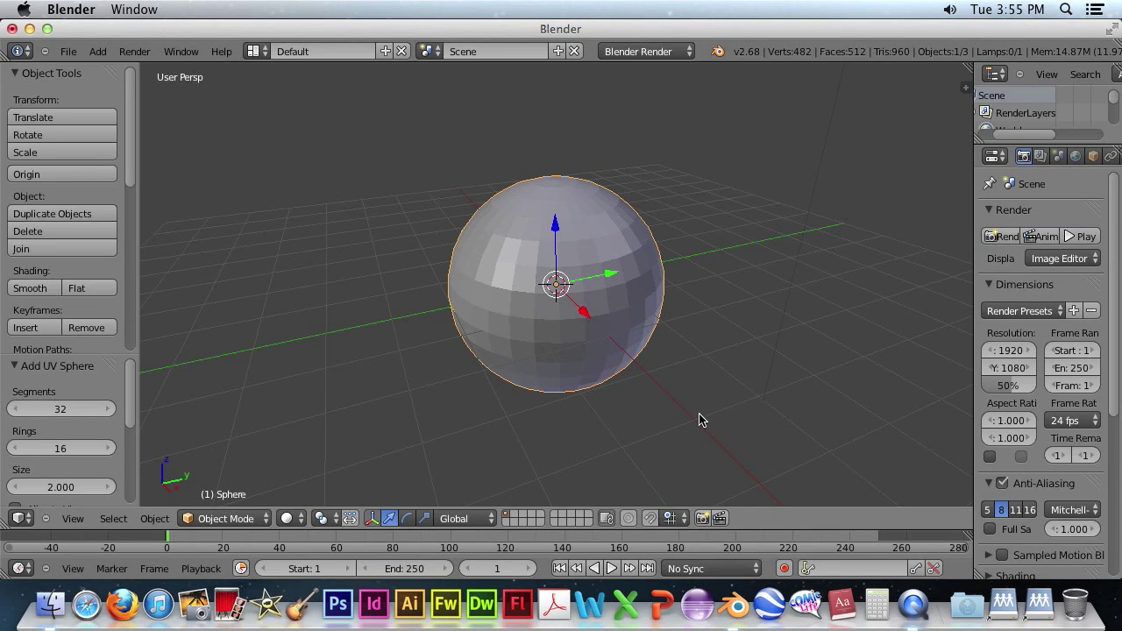
# - Enter Edit Mode, deselect everything, and circle-select one face on the sphere's front
pyautogui.press('Tab')
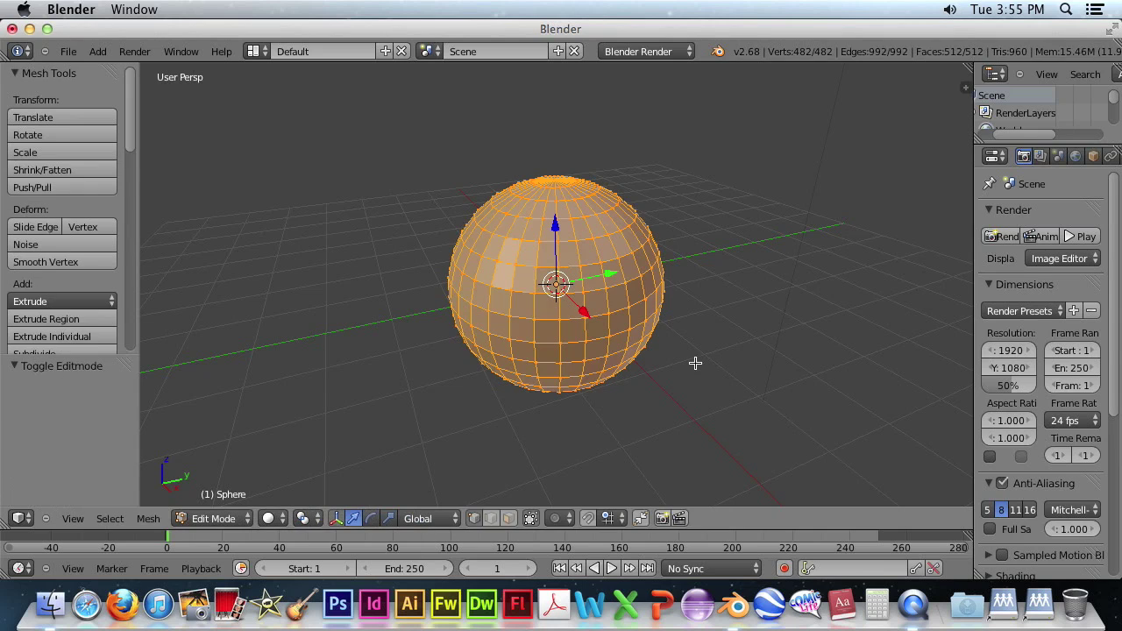
pyautogui.press('a')
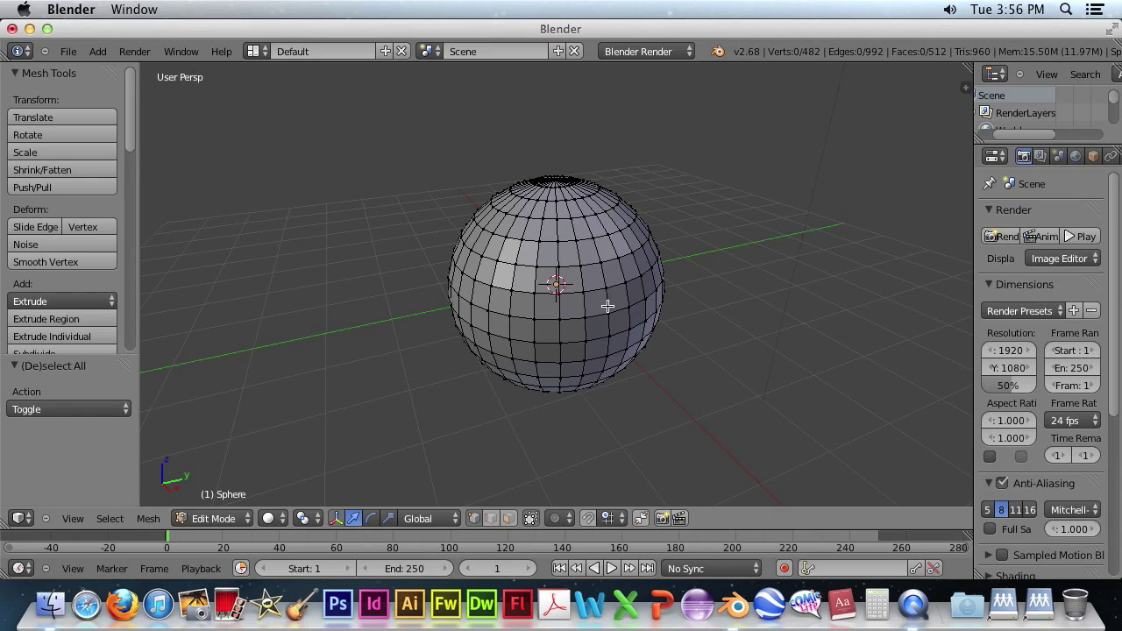
pyautogui.press('c')
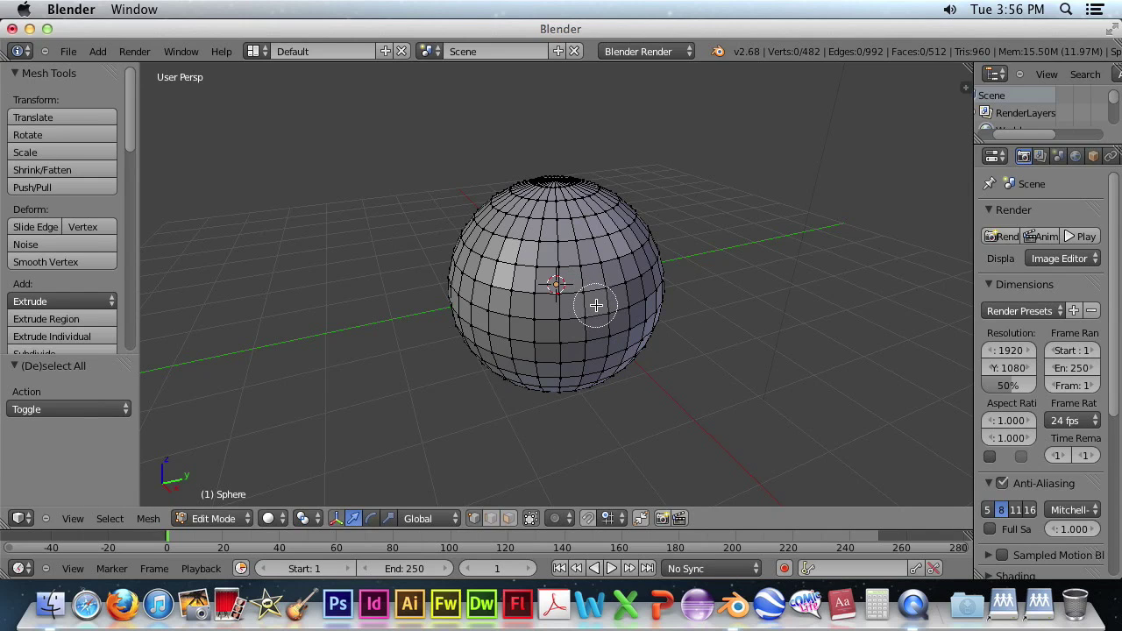
pyautogui.click(596, 304)
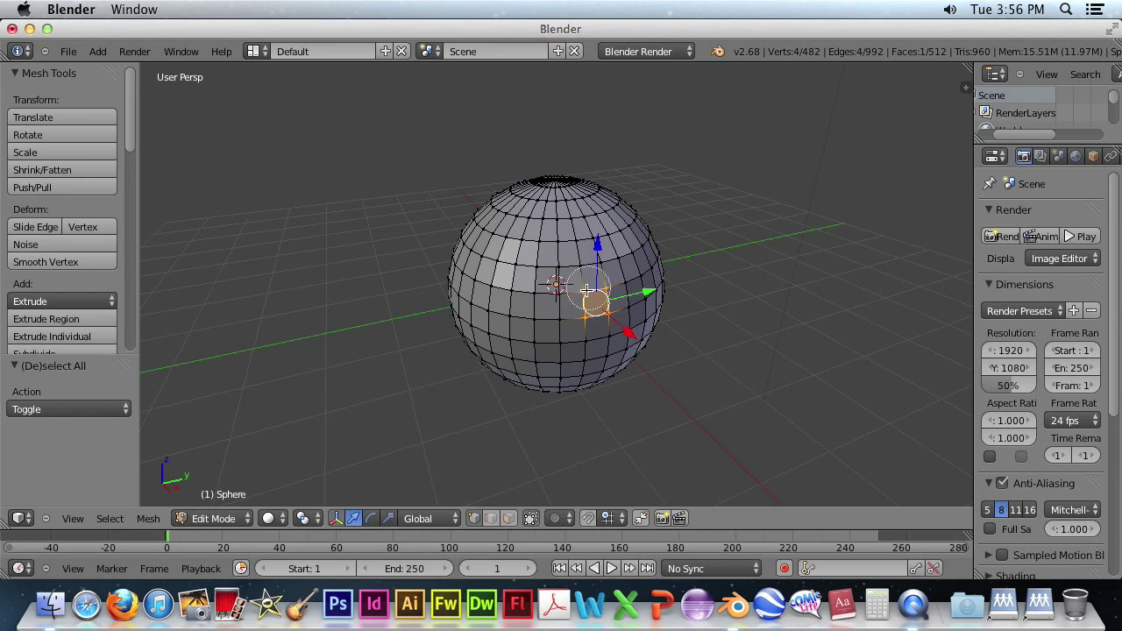
pyautogui.press('Escape')
# - Test a single-vertex selection and an X move of the face, undoing both
pyautogui.rightClick(627, 331)
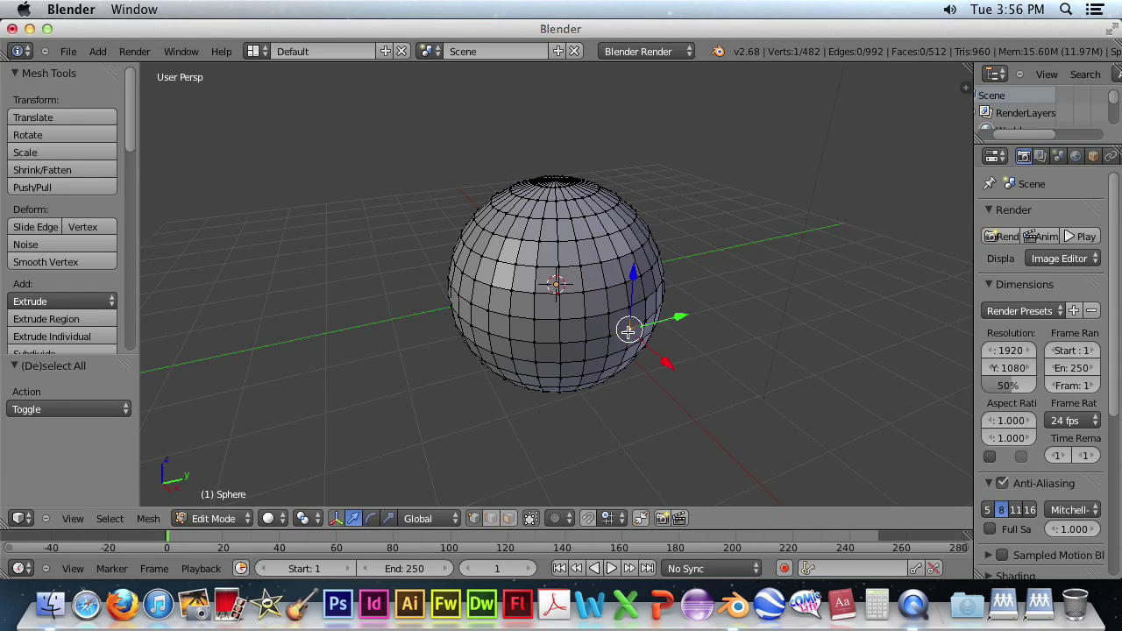
pyautogui.hotkey('ctrl', 'z')
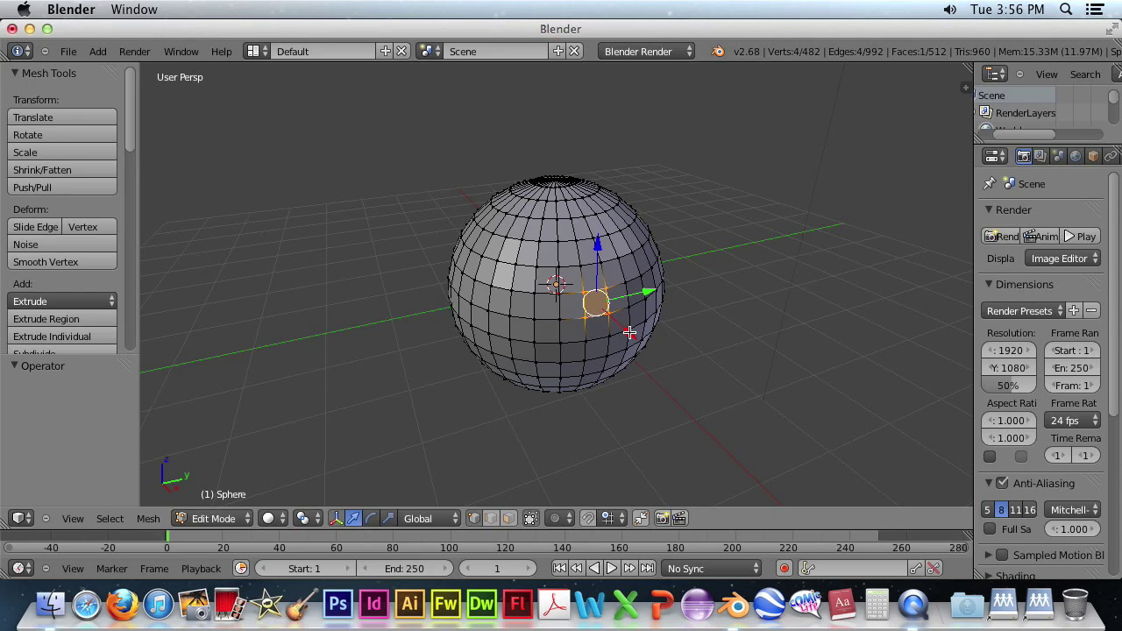
pyautogui.moveTo(630, 333); pyautogui.dragTo(666, 375)
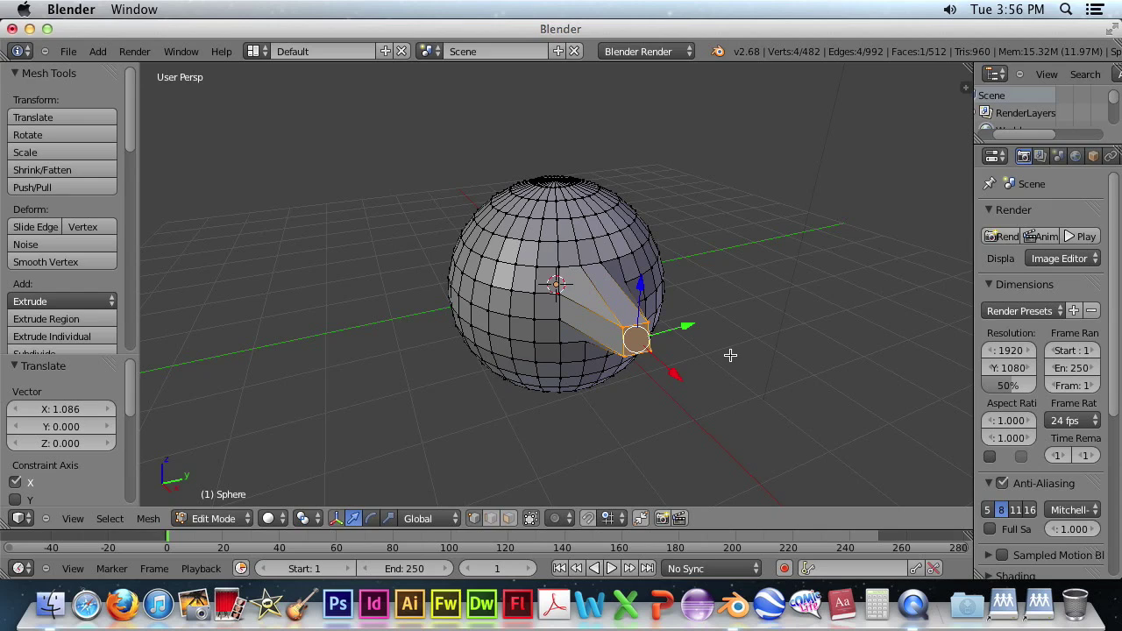
pyautogui.hotkey('ctrl', 'z')
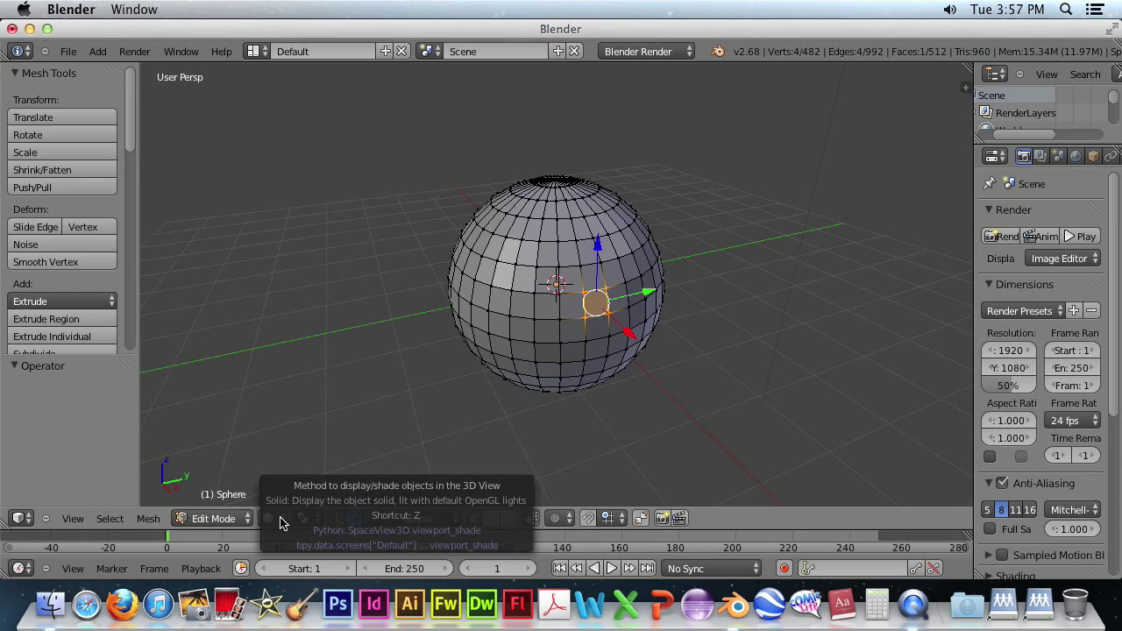
# - Turn on proportional editing with Sphere falloff, test-pull the face, and undo
pyautogui.click(570, 519)
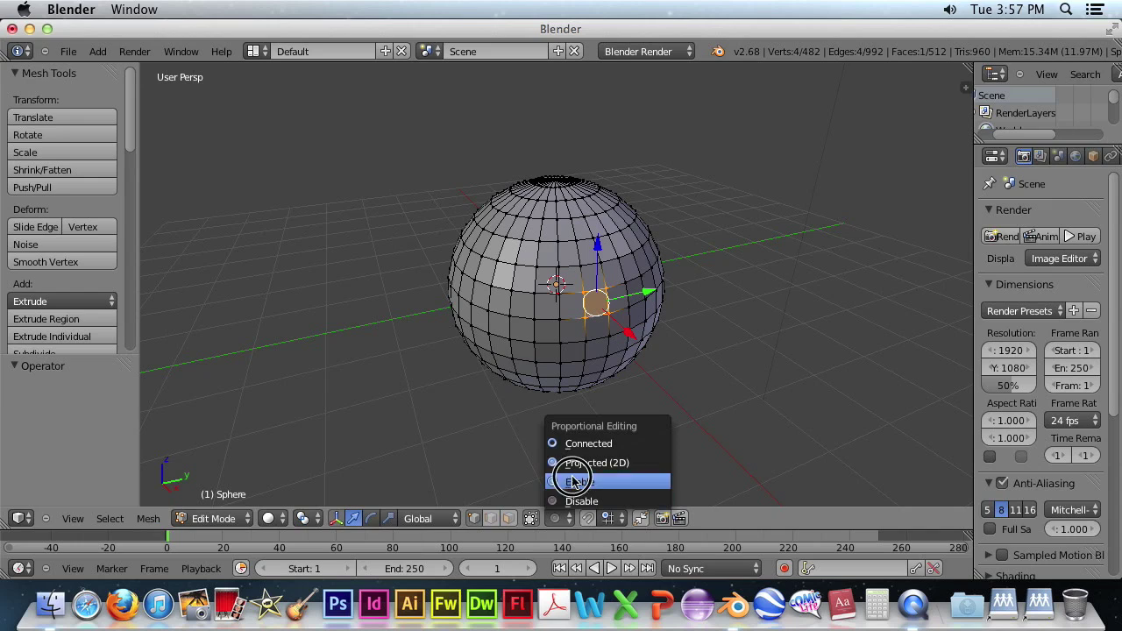
pyautogui.click(575, 444)
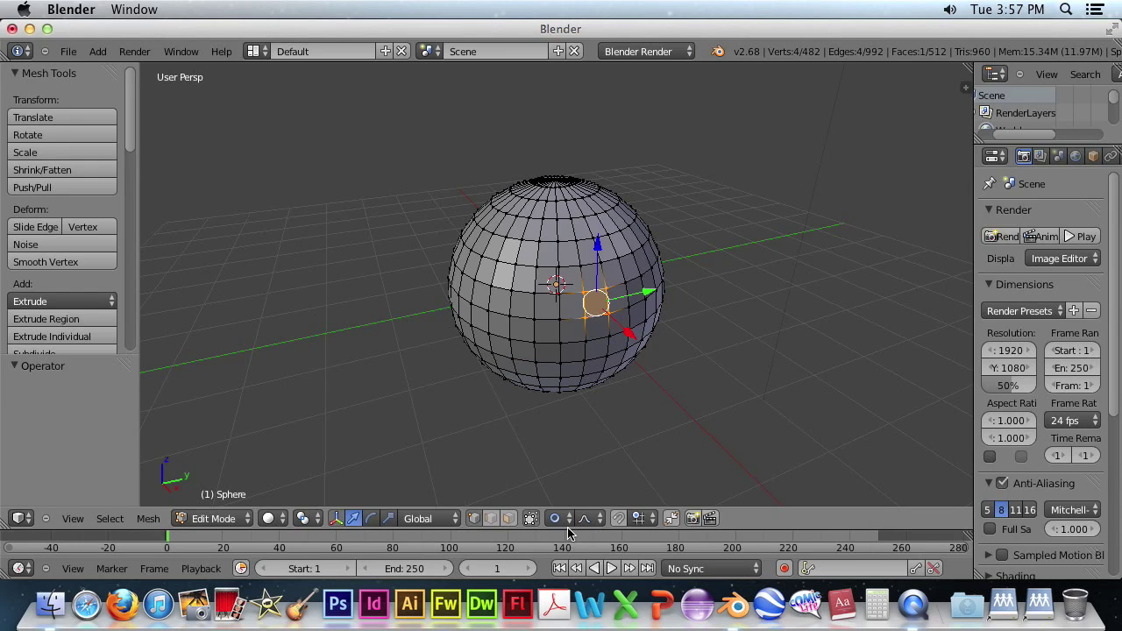
pyautogui.click(601, 519)
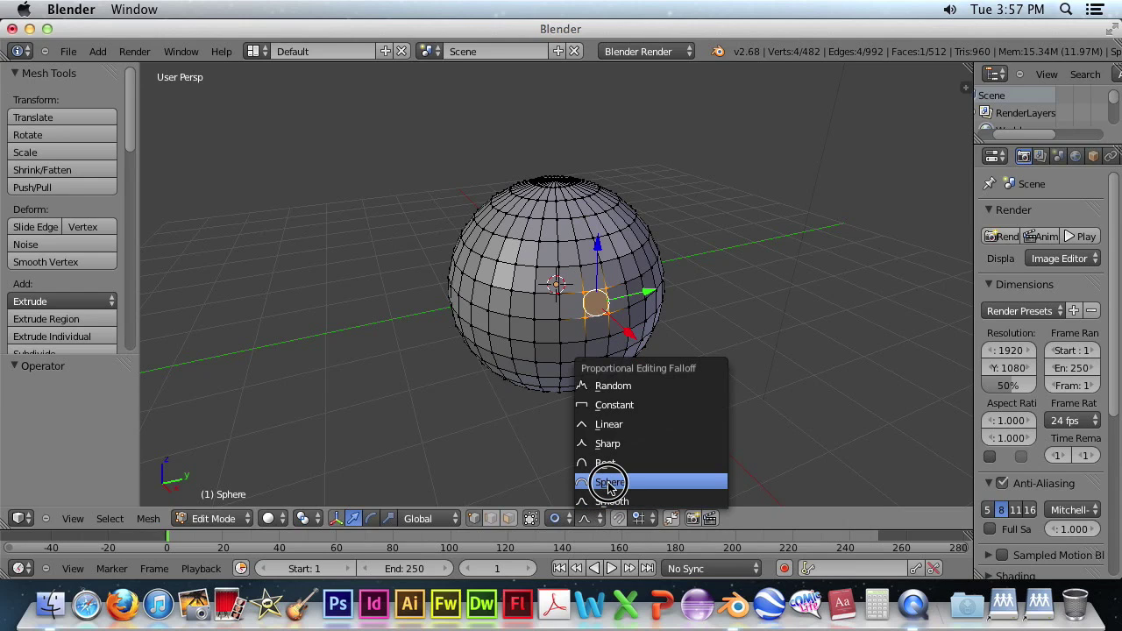
pyautogui.click(609, 483)
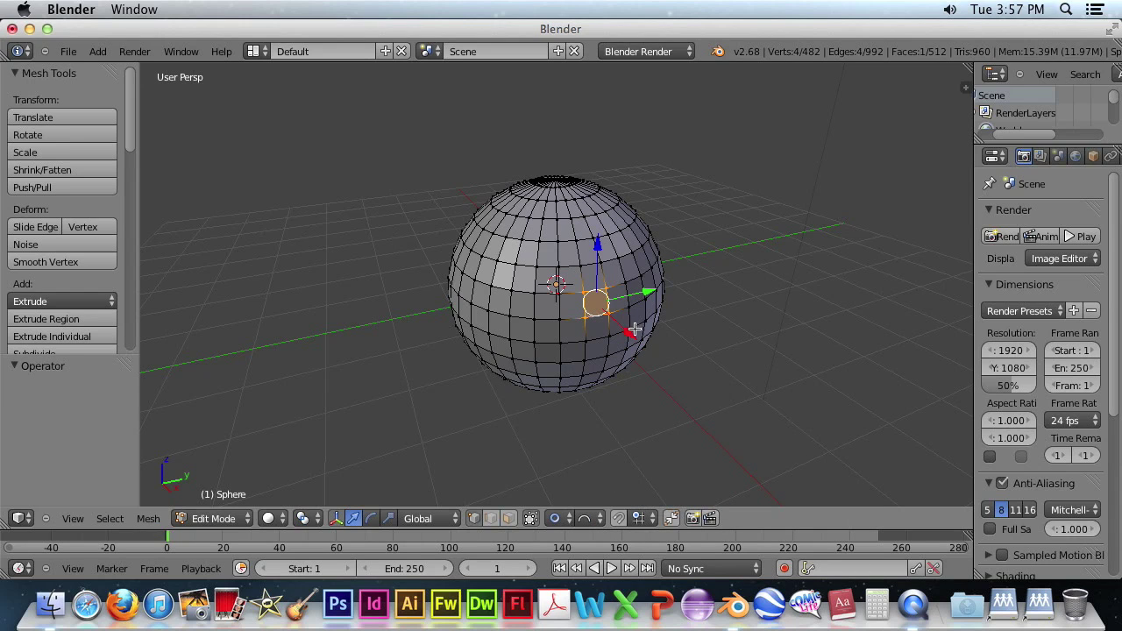
pyautogui.moveTo(628, 332); pyautogui.dragTo(643, 355)
pyautogui.hotkey('ctrl', 'z')
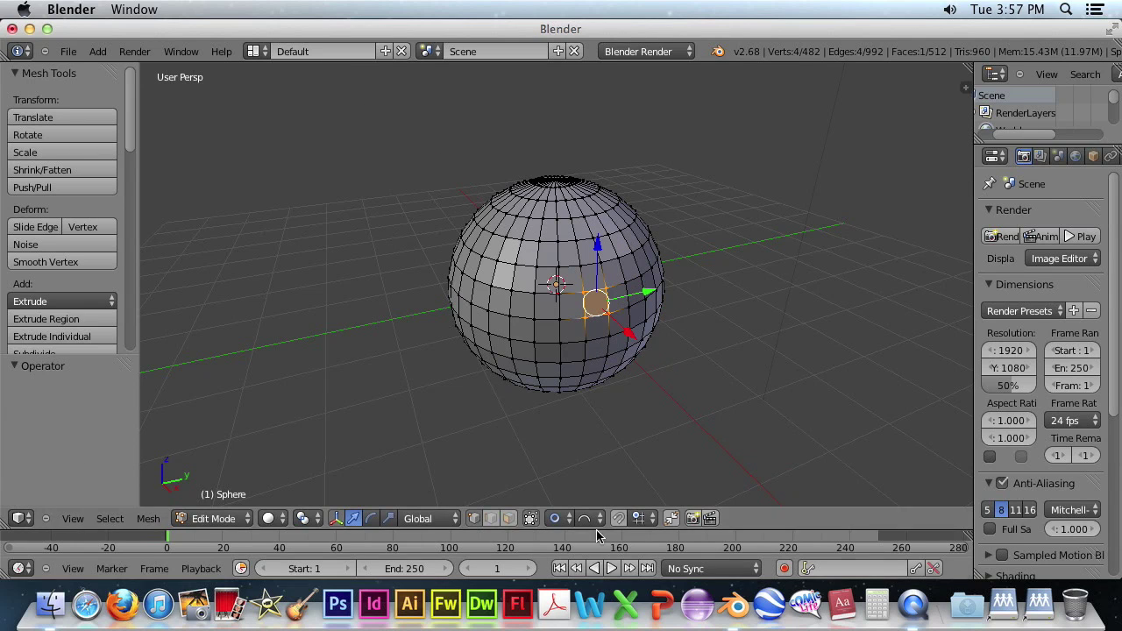
# - Switch to Sharp falloff, test-pull the face outward, and undo
pyautogui.click(590, 518)
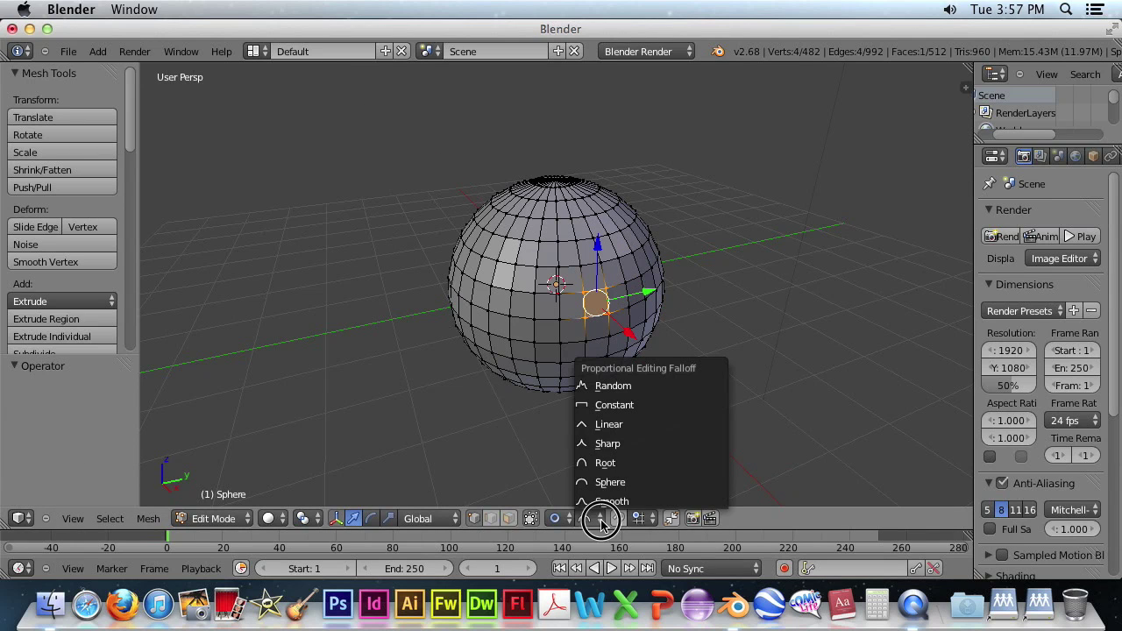
pyautogui.click(612, 448)
pyautogui.moveTo(631, 331); pyautogui.dragTo(652, 368)
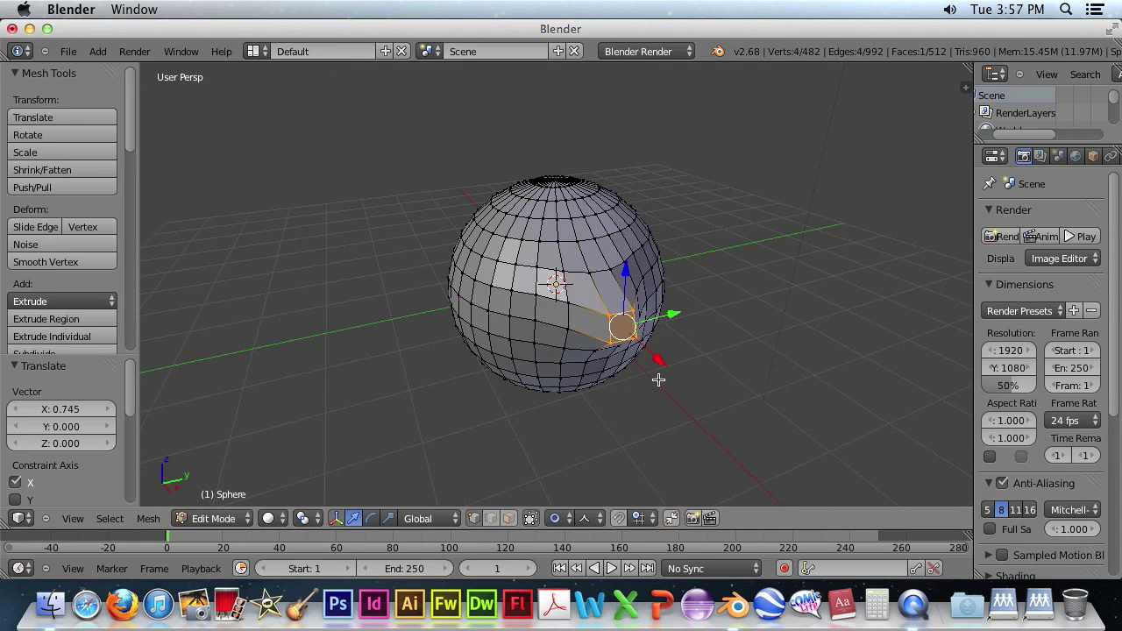
pyautogui.hotkey('ctrl', 'z')
# - Switch to Random falloff, test-pull the face, undo, and start an extrude
pyautogui.click(585, 518)
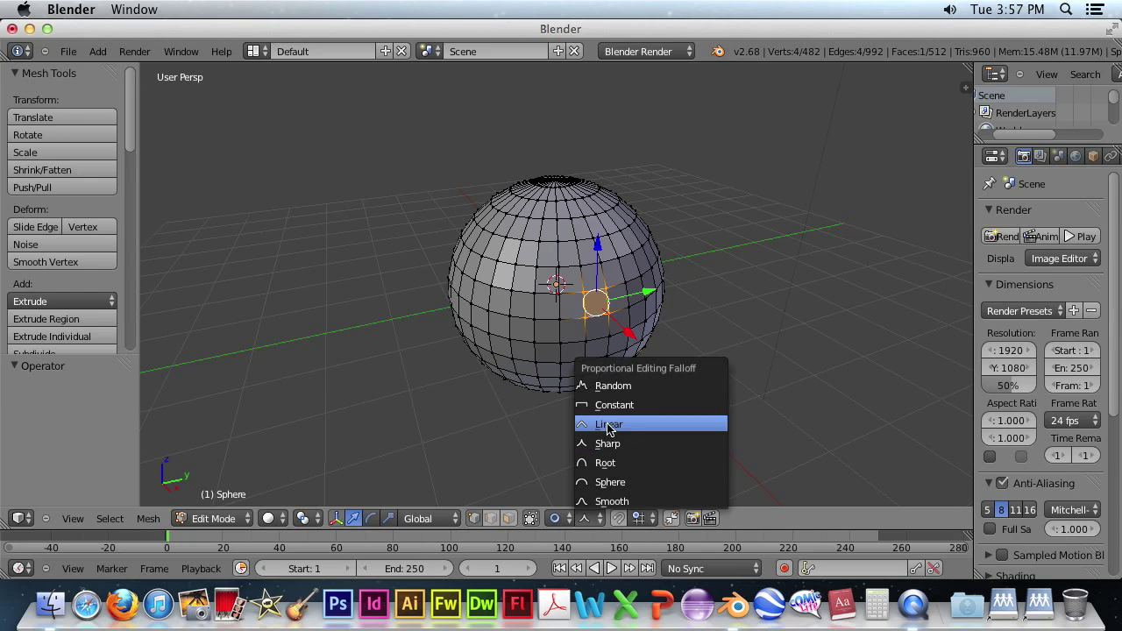
pyautogui.click(611, 385)
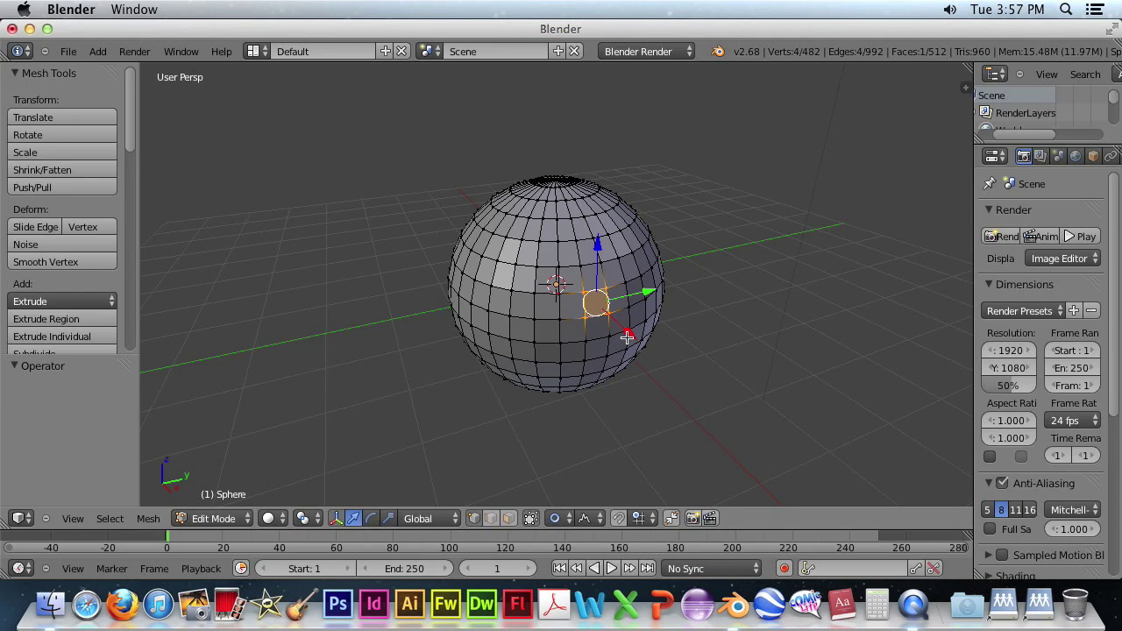
pyautogui.moveTo(627, 337); pyautogui.dragTo(671, 370)
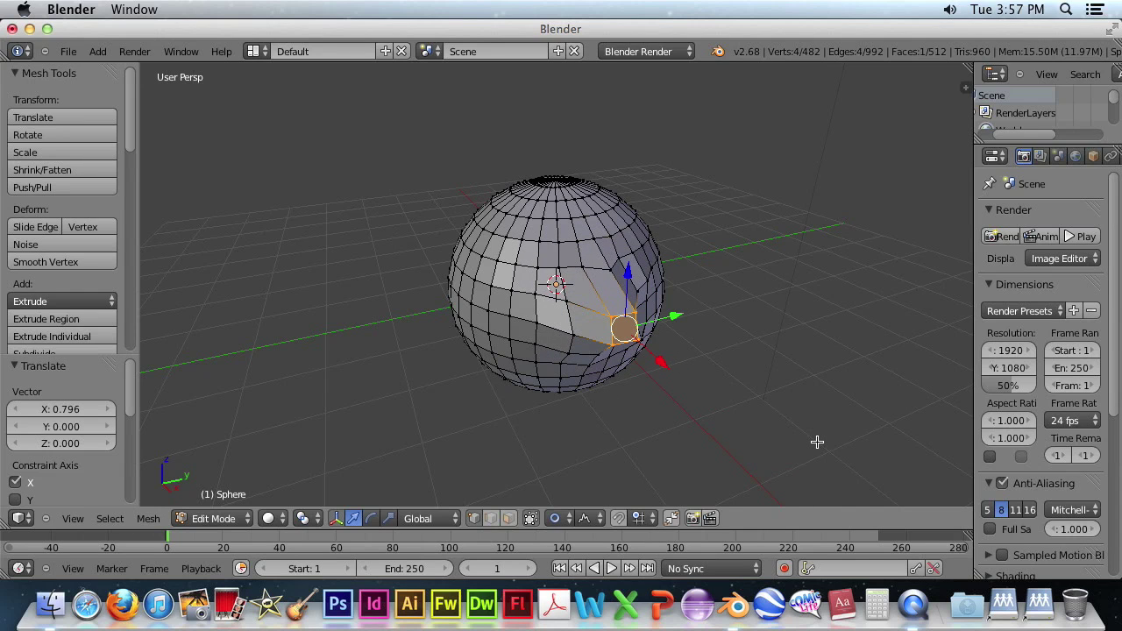
pyautogui.hotkey('ctrl', 'z')
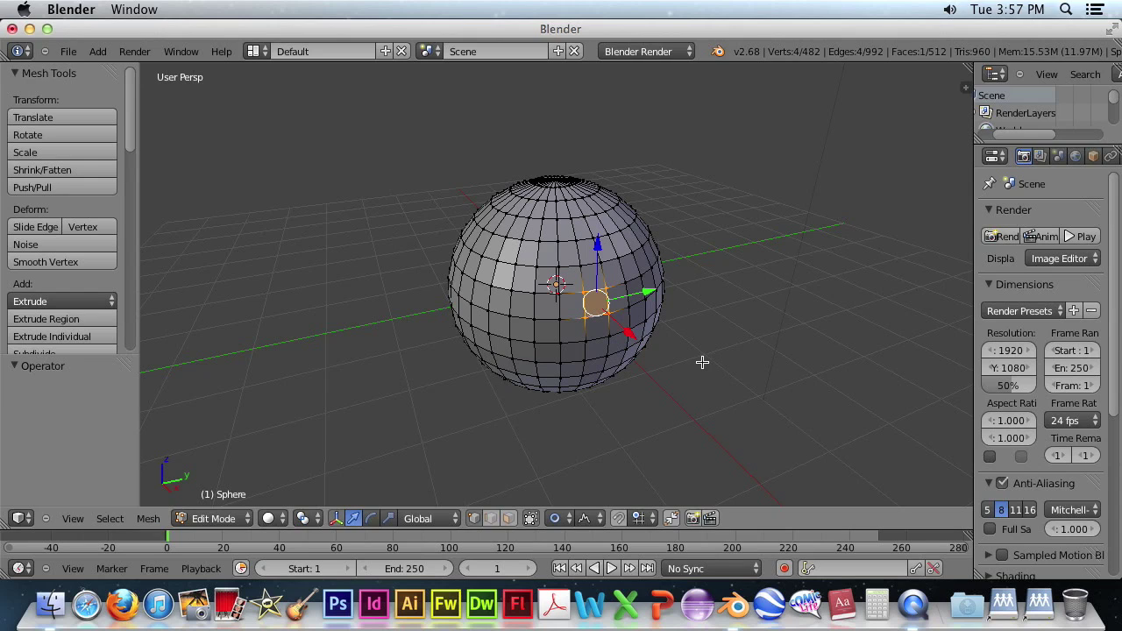
pyautogui.press('e')
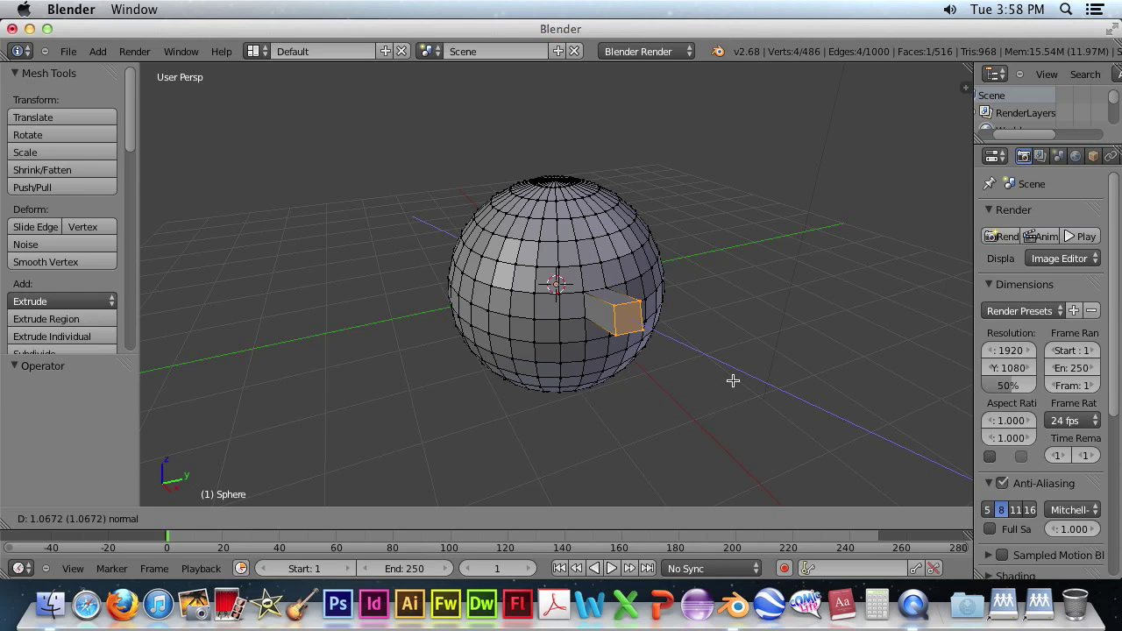
# - Confirm the face extrusion into a short prong and nudge it slightly along Y
pyautogui.click(733, 381)
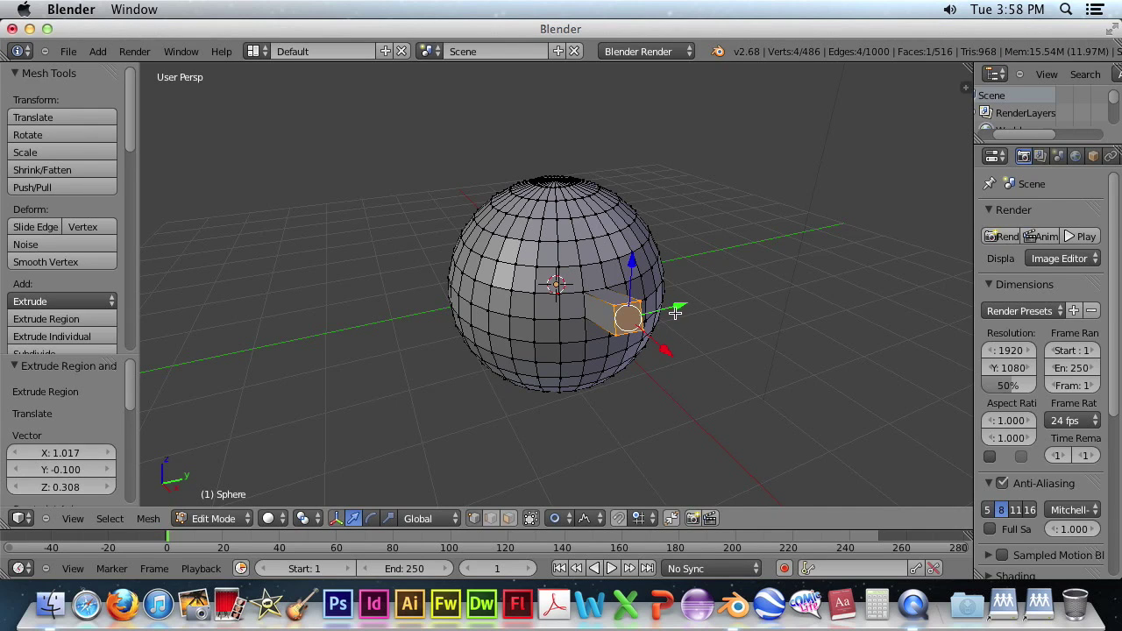
pyautogui.moveTo(676, 306); pyautogui.dragTo(638, 334)
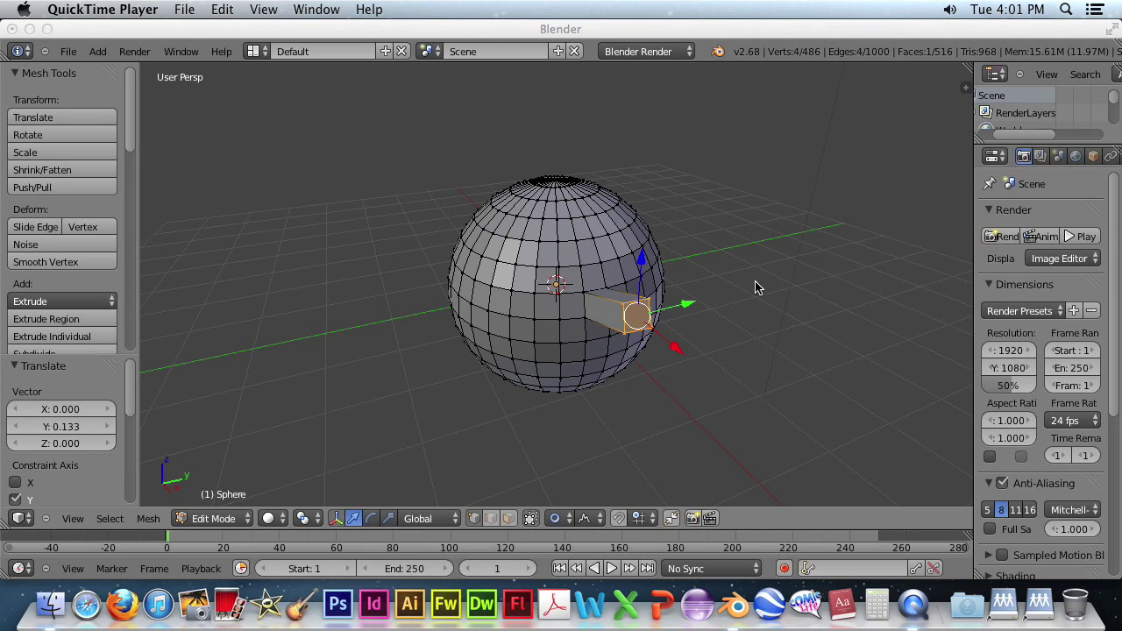
pyautogui.click(791, 31)
# - Undo the extrusion and circle-select a 26-face patch across the sphere's front with an enlarged brush
pyautogui.hotkey('ctrl', 'z')
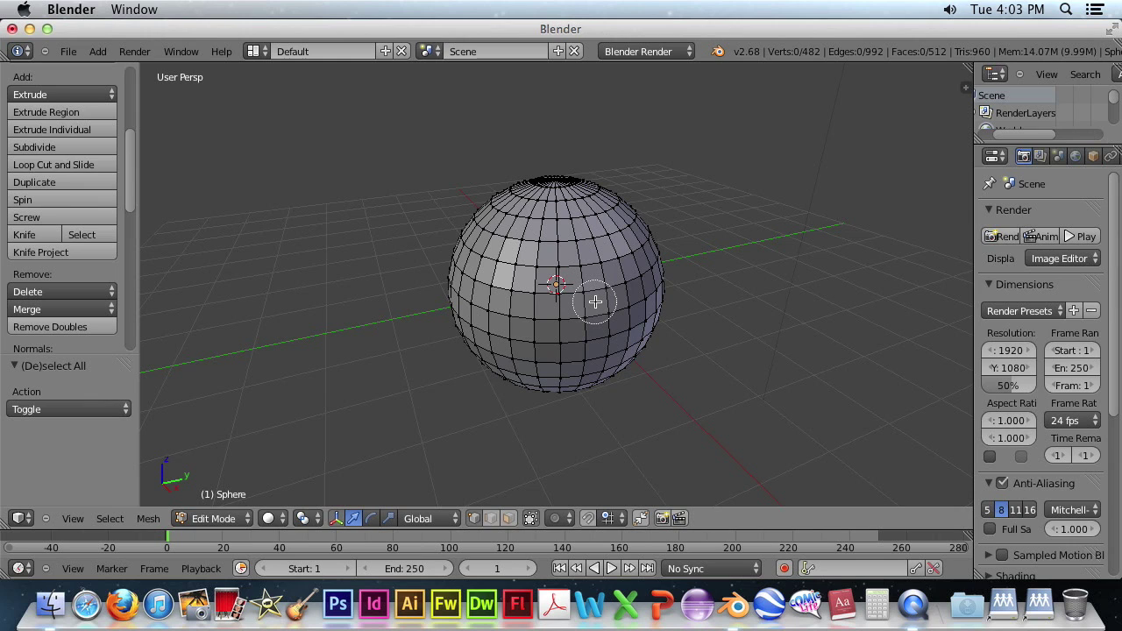
pyautogui.scroll(-6, 596, 302)
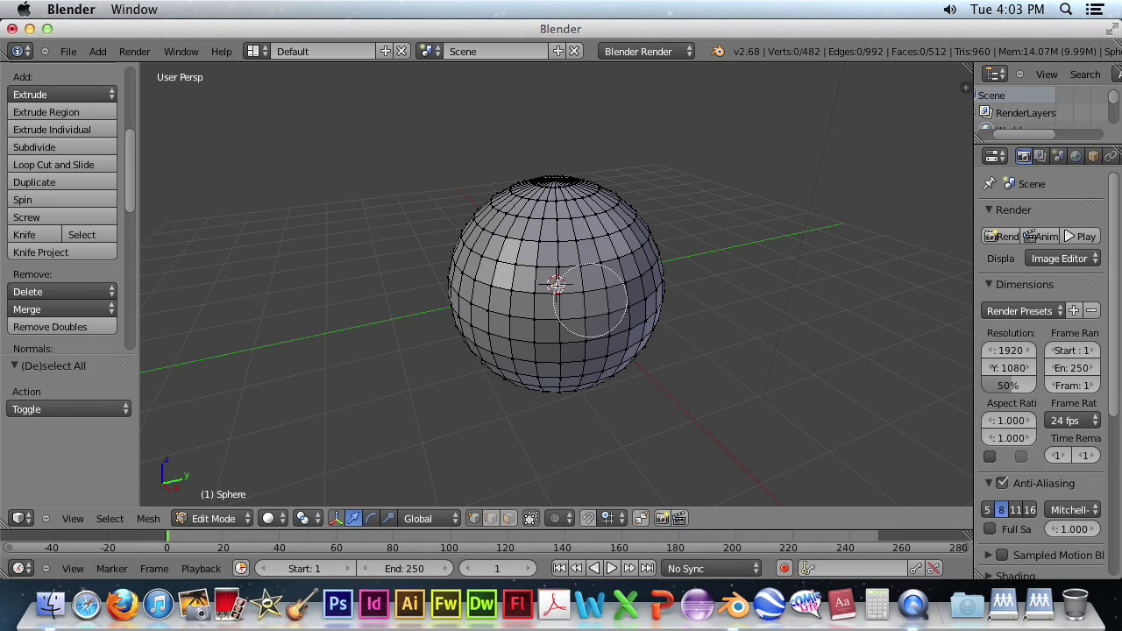
pyautogui.moveTo(588, 294)
pyautogui.mouseDown()
pyautogui.moveTo(553, 260)
pyautogui.moveTo(591, 253)
pyautogui.moveTo(608, 283)
pyautogui.moveTo(588, 303)
pyautogui.moveTo(526, 301)
pyautogui.moveTo(596, 319)
pyautogui.moveTo(619, 307)
pyautogui.mouseUp()
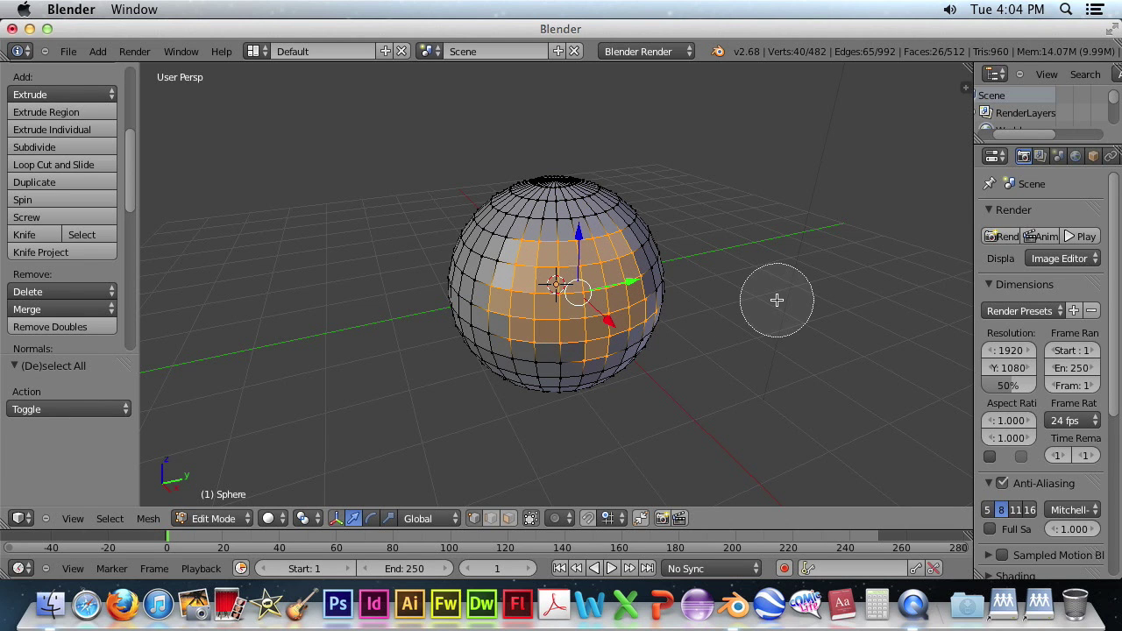